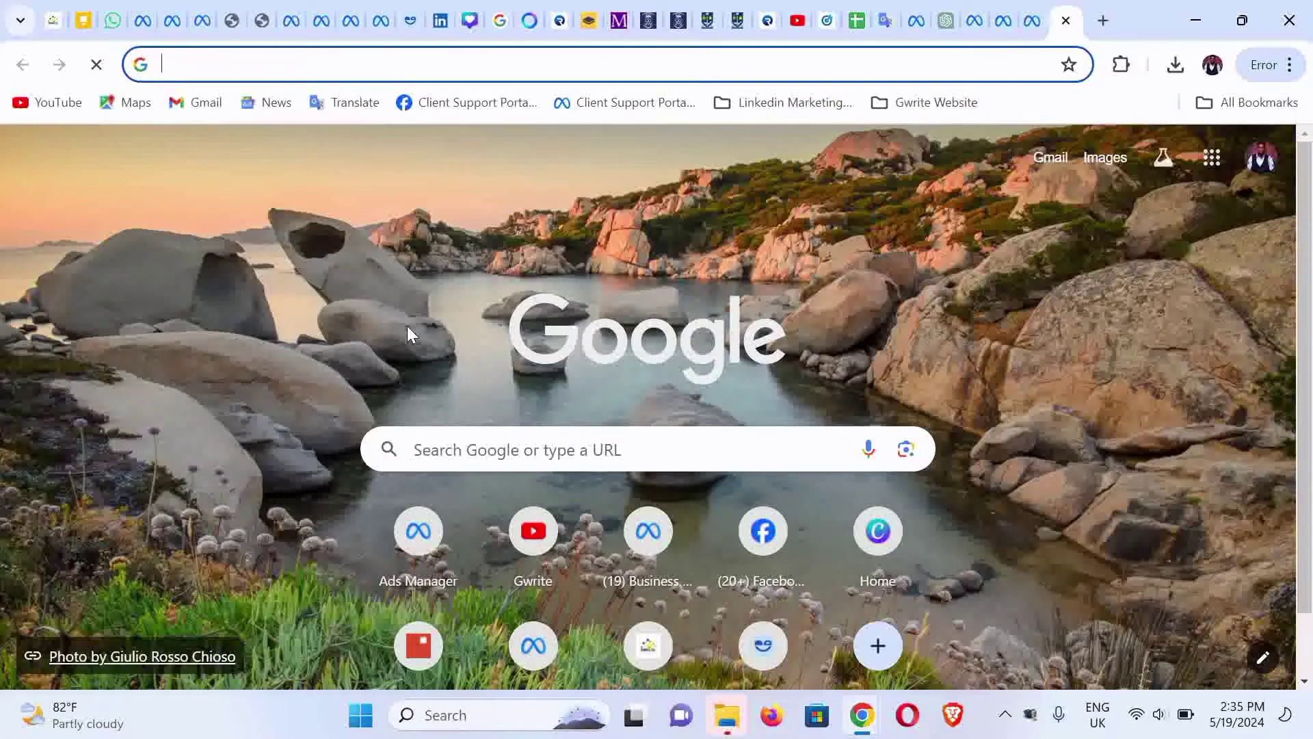
text(www.facebook.com/accountquality)
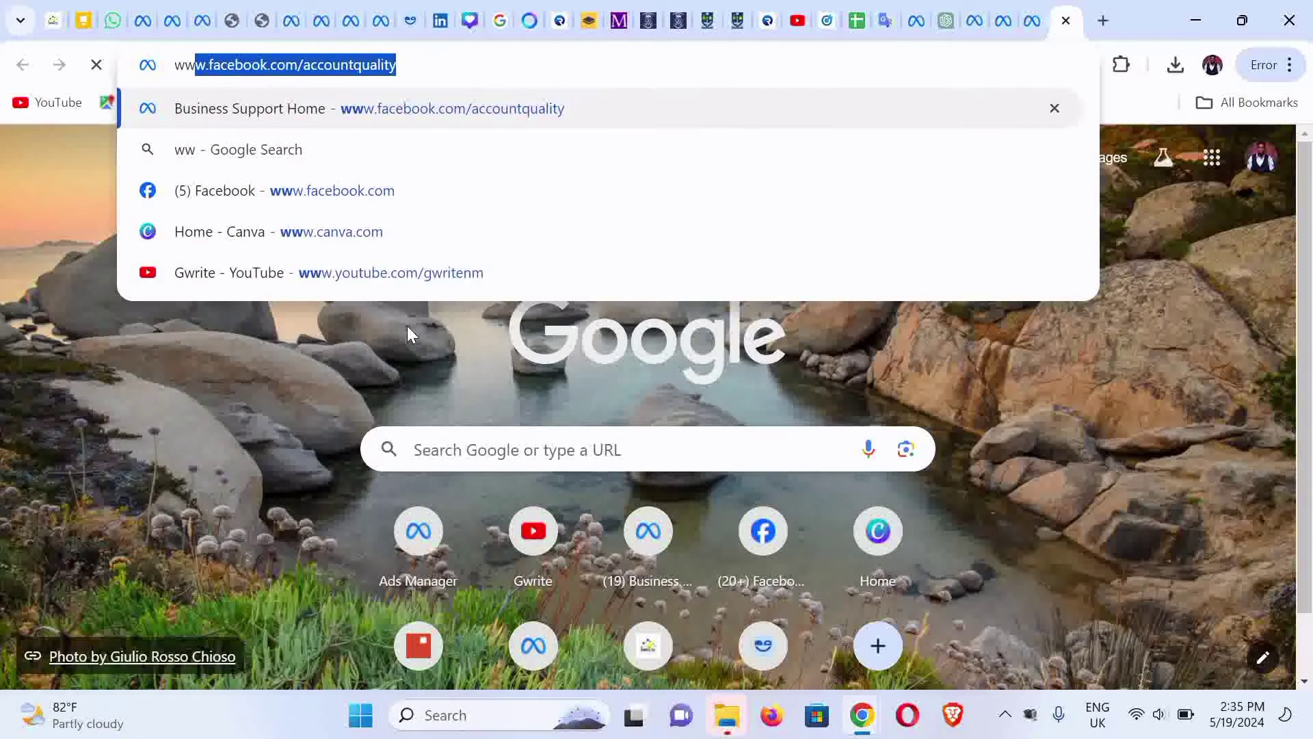
- Load facebook.com/accountquality from the address bar suggestion
key(Tab)
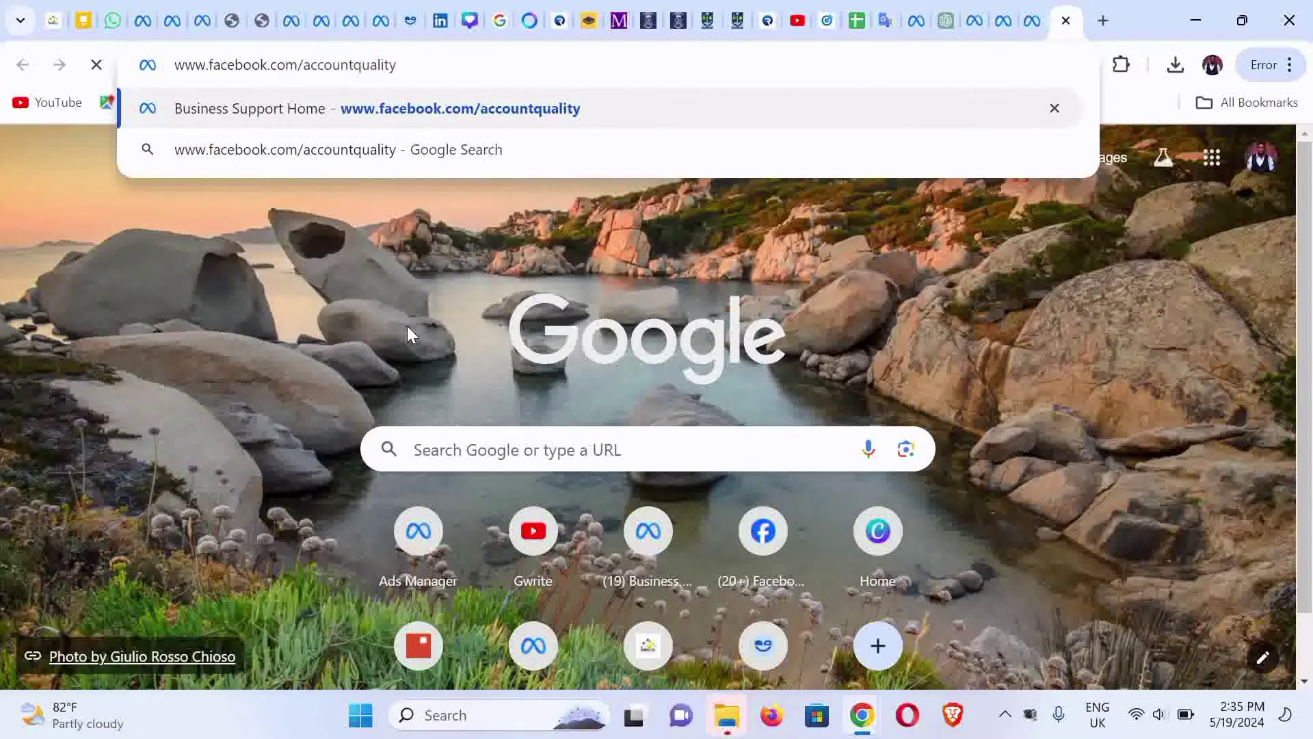
key(Return)
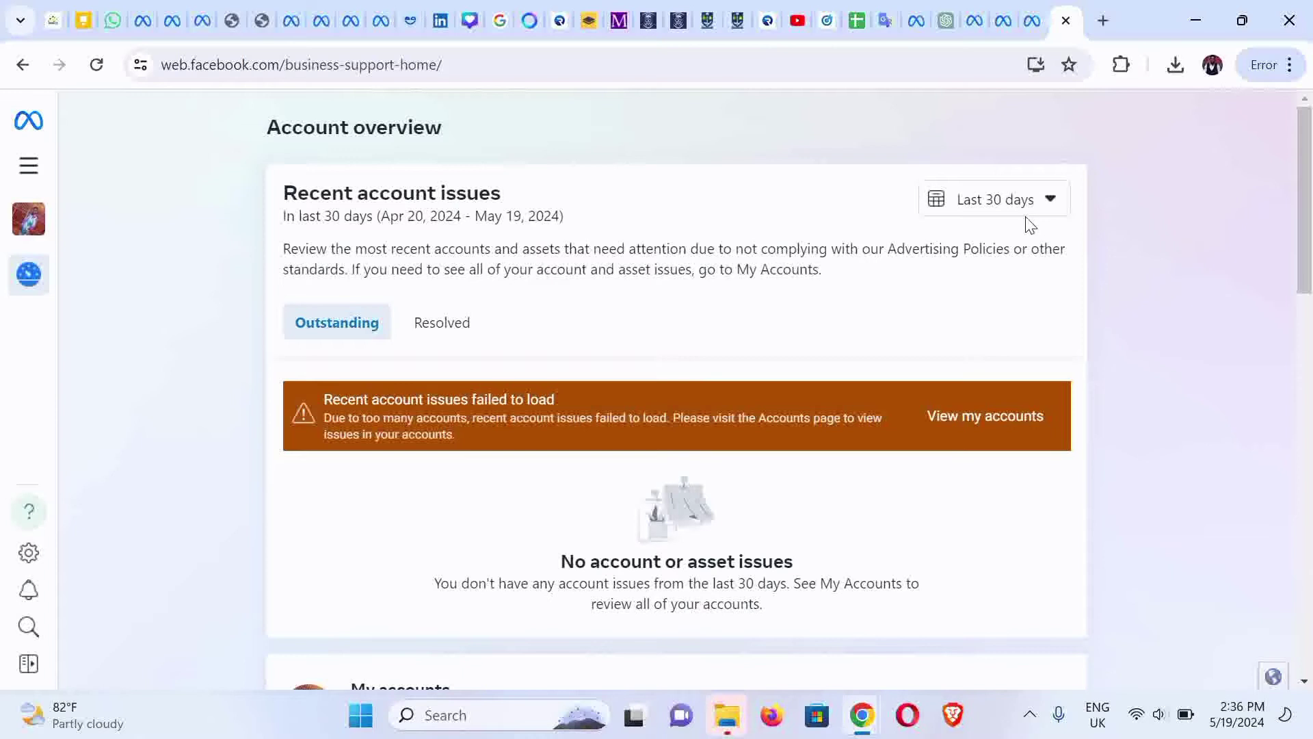
drag(1303, 200, 1306, 316)
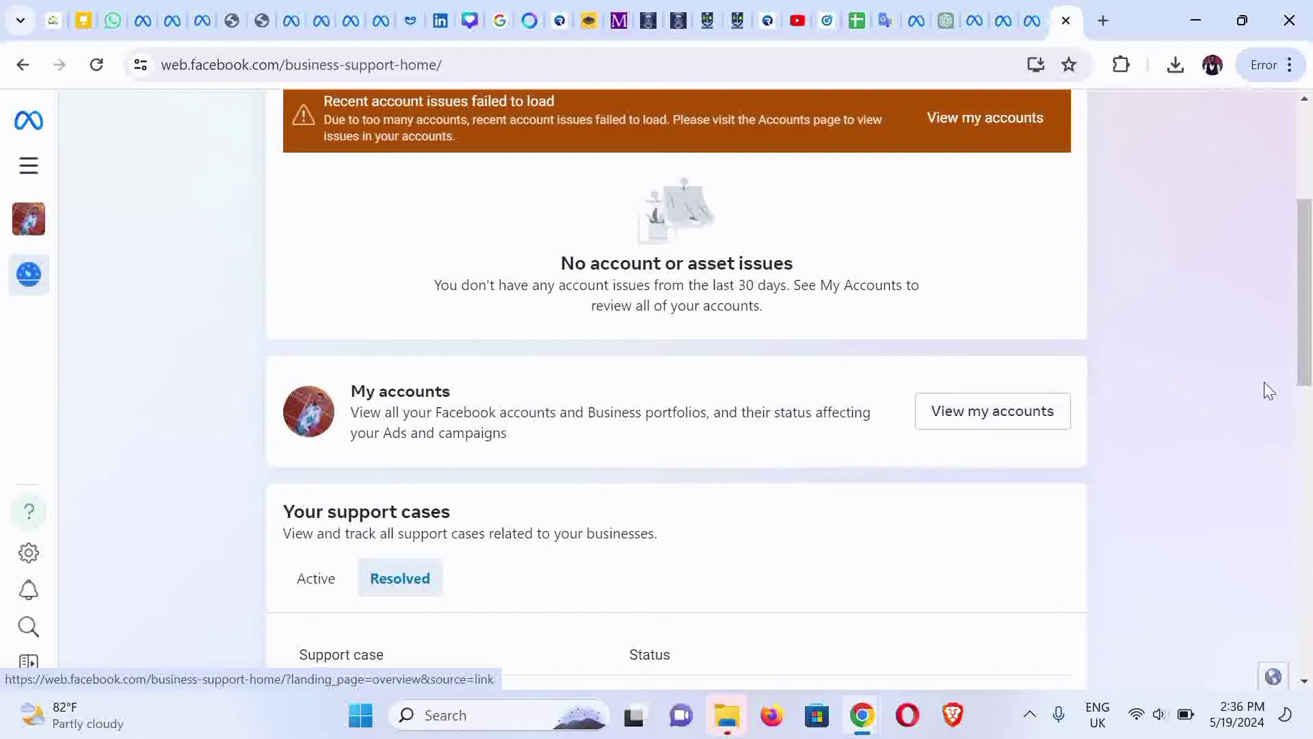
drag(1305, 338, 1306, 659)
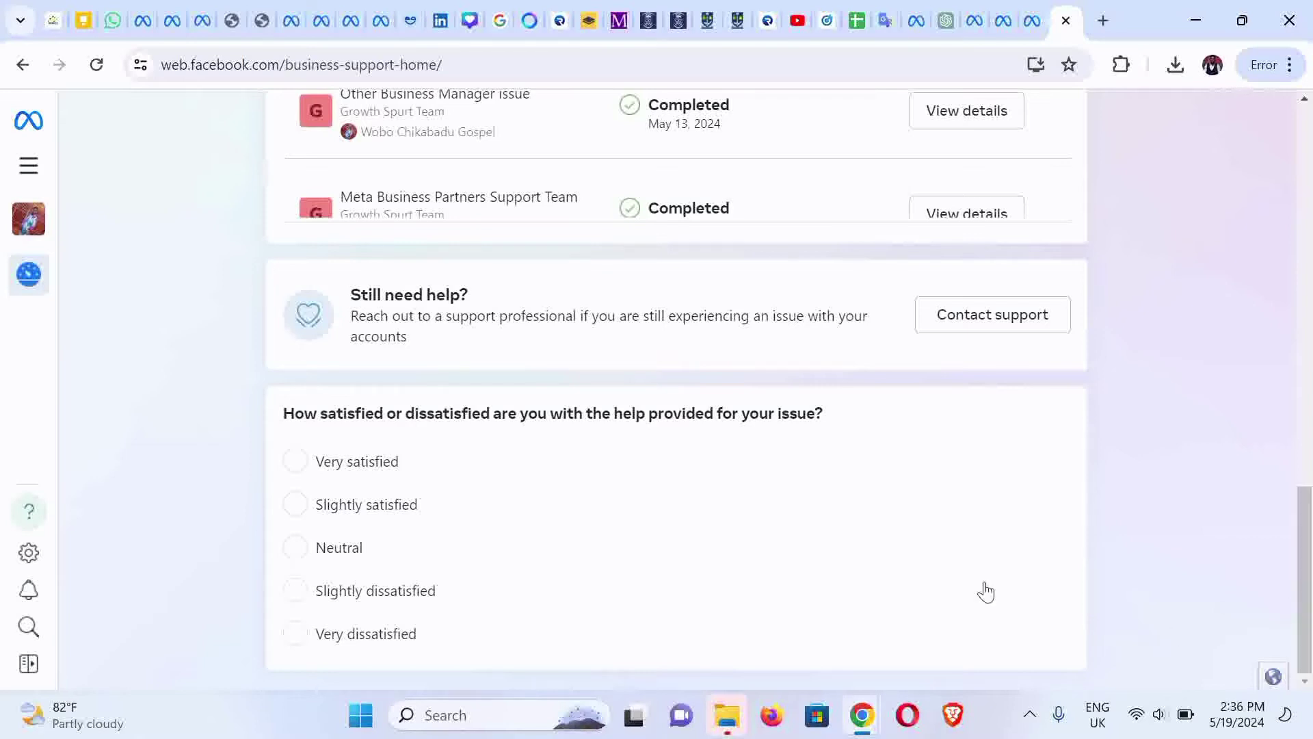
- Rate satisfaction, give 'timely resolution' as the reason, and submit the survey
click(426, 485)
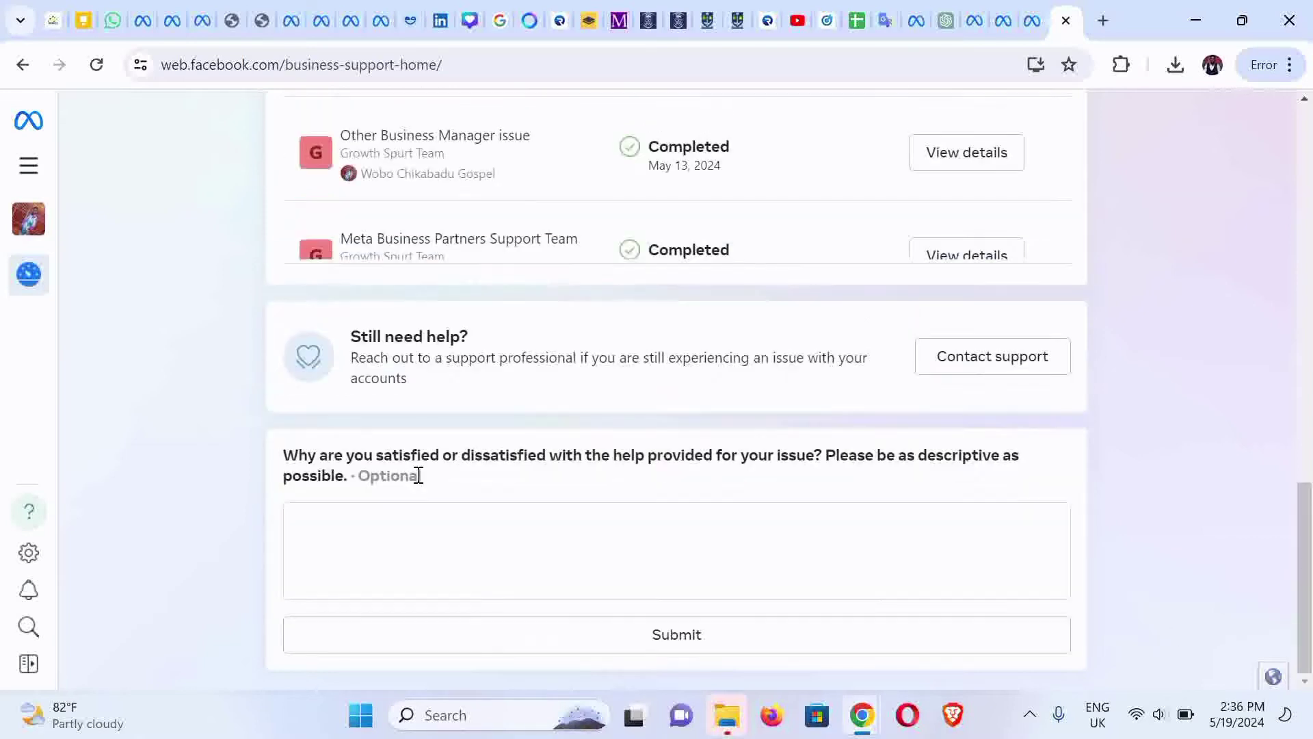
click(579, 567)
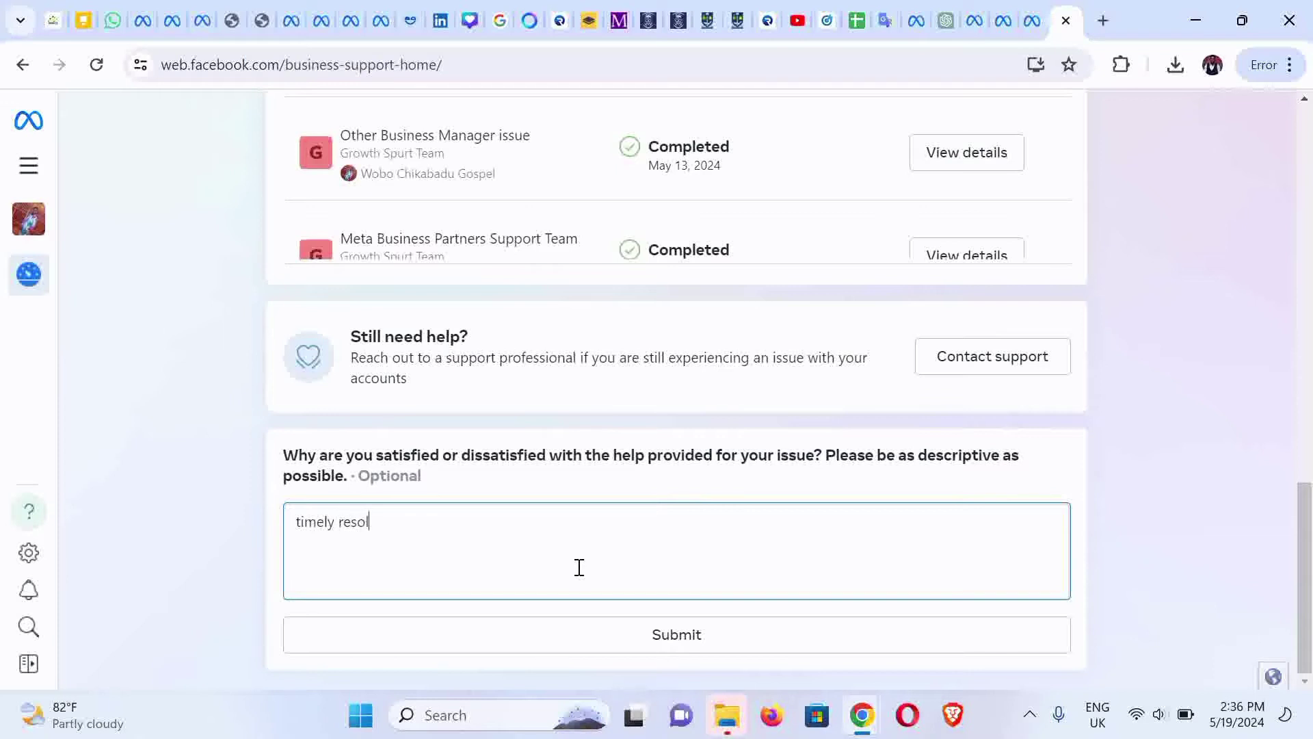
text(tion)
click(733, 647)
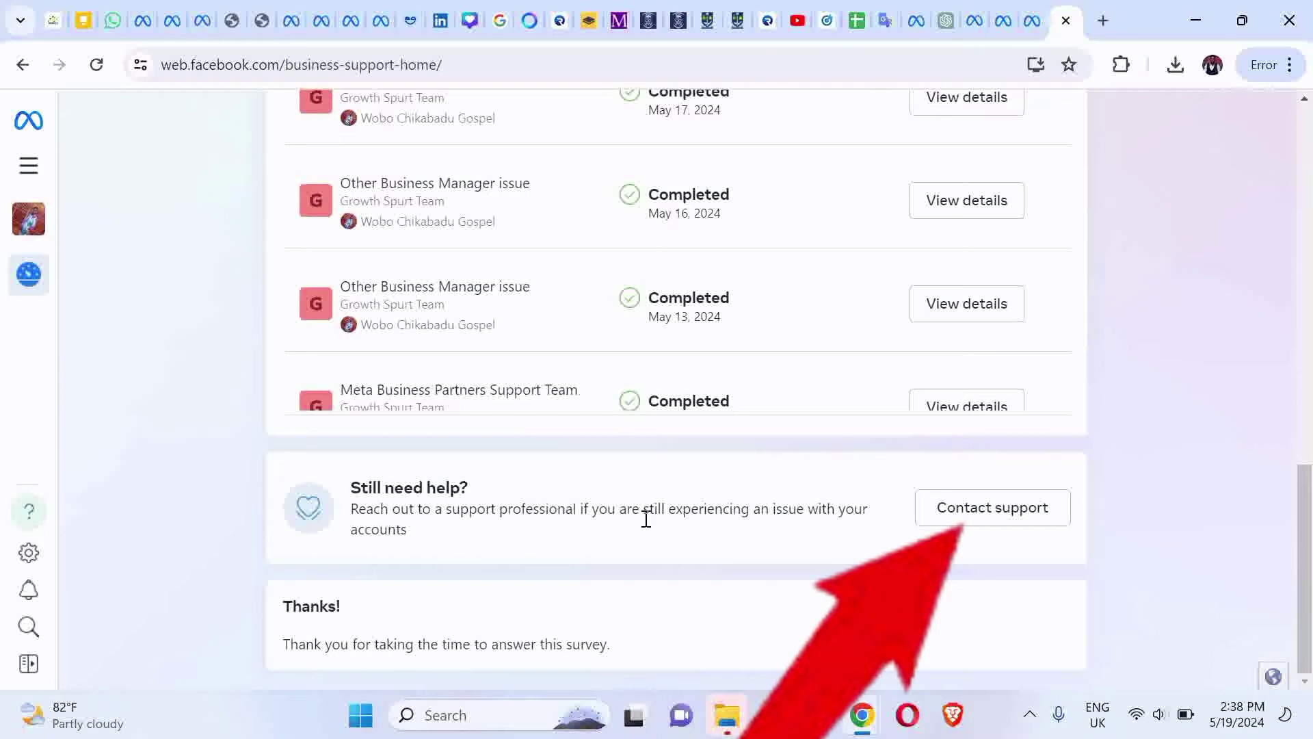
- Contact support through 'It's something else' and pick 'Other issues' as the problem
click(970, 512)
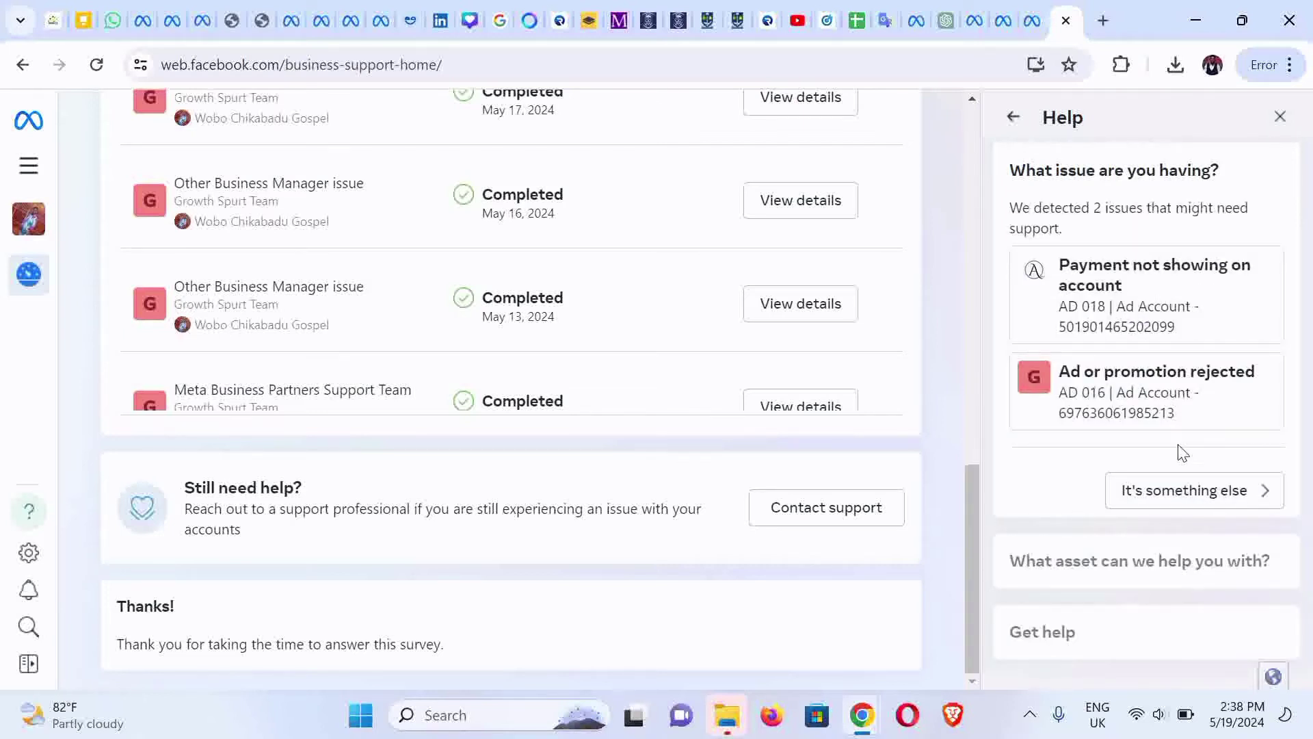
click(1179, 494)
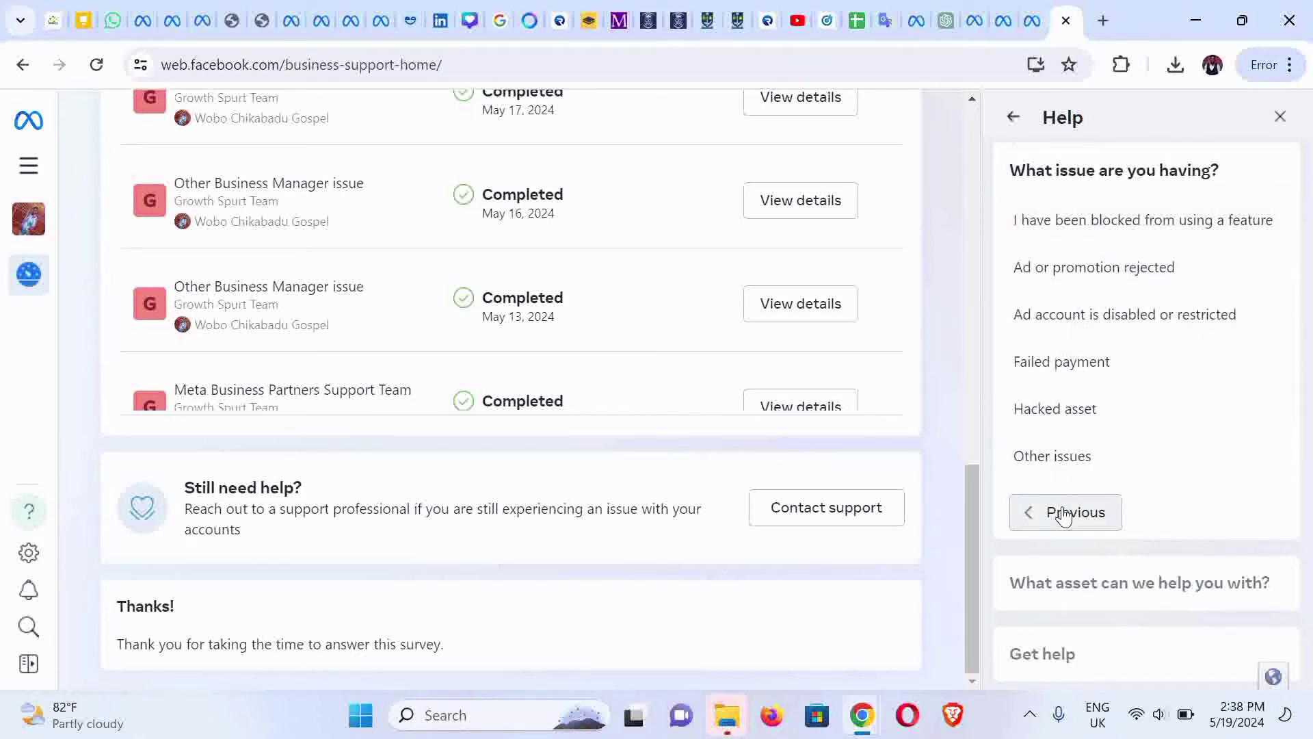
click(1043, 456)
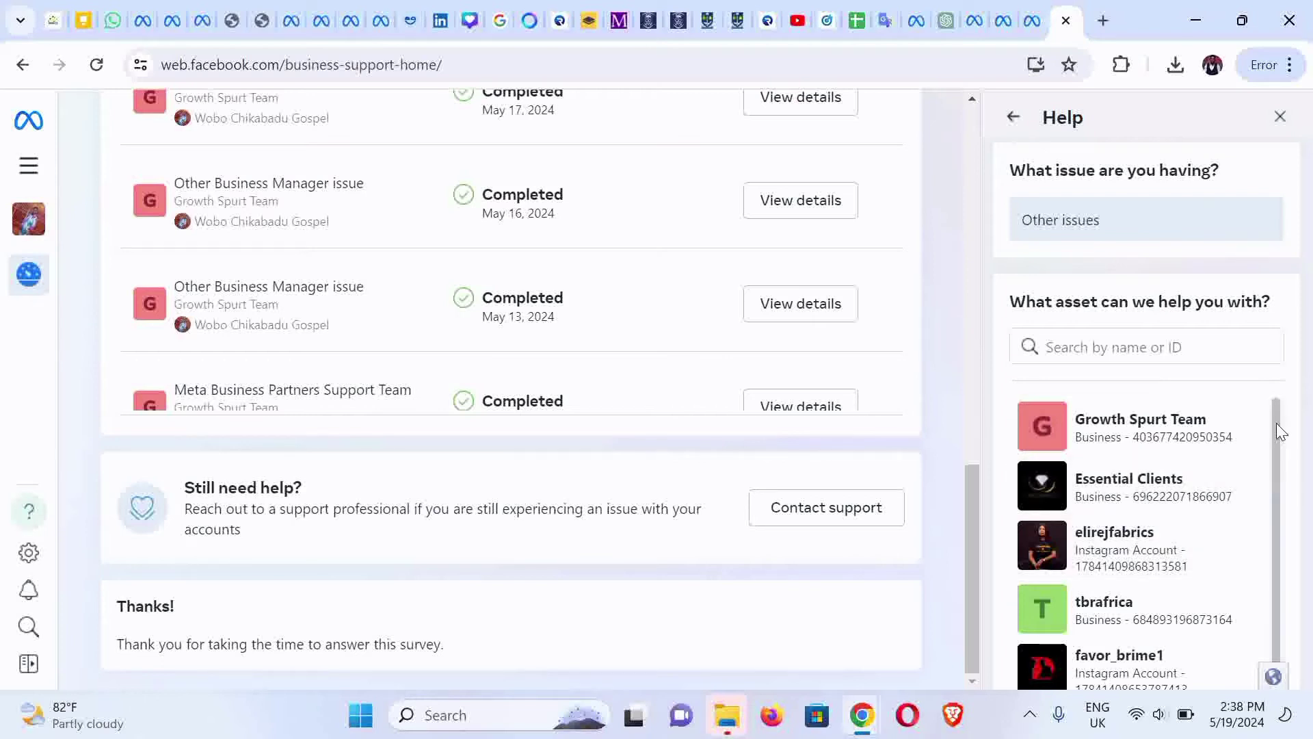
drag(1276, 423, 1288, 483)
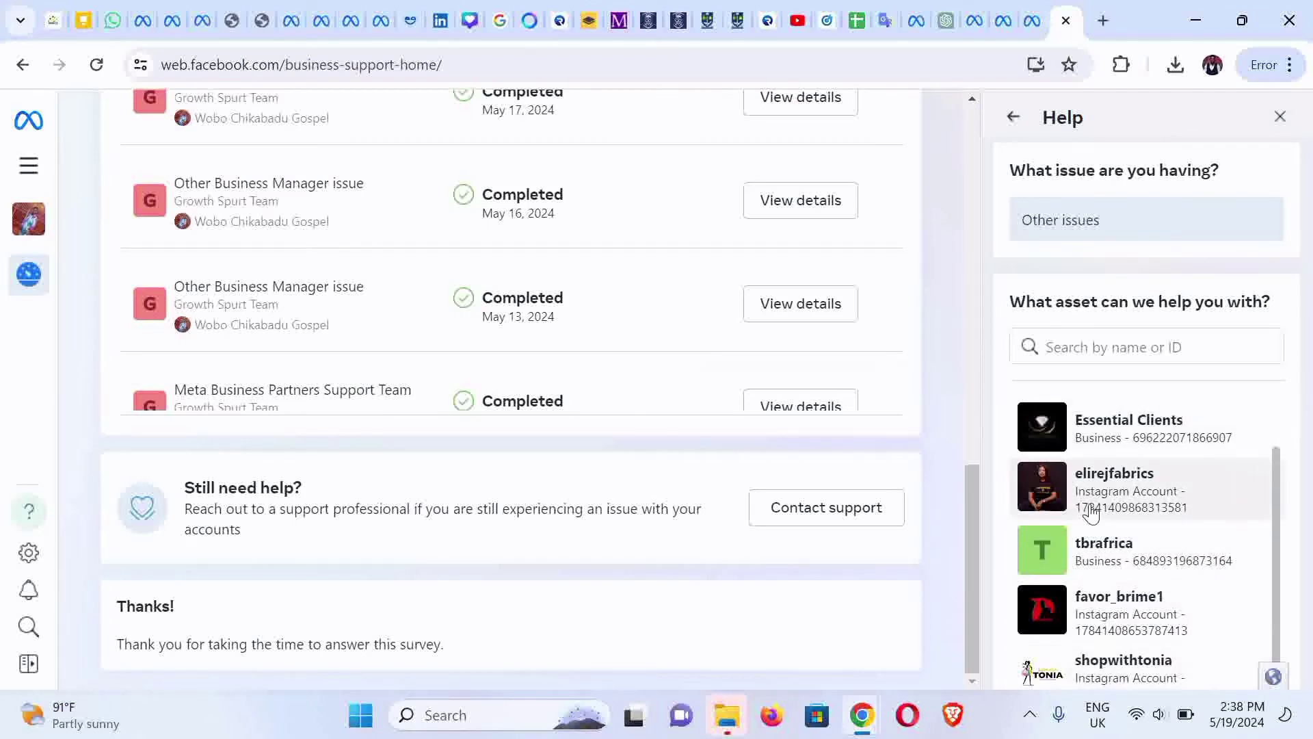
- Search the assets for 'gwrite' and select the Gwrite Business result
click(1153, 346)
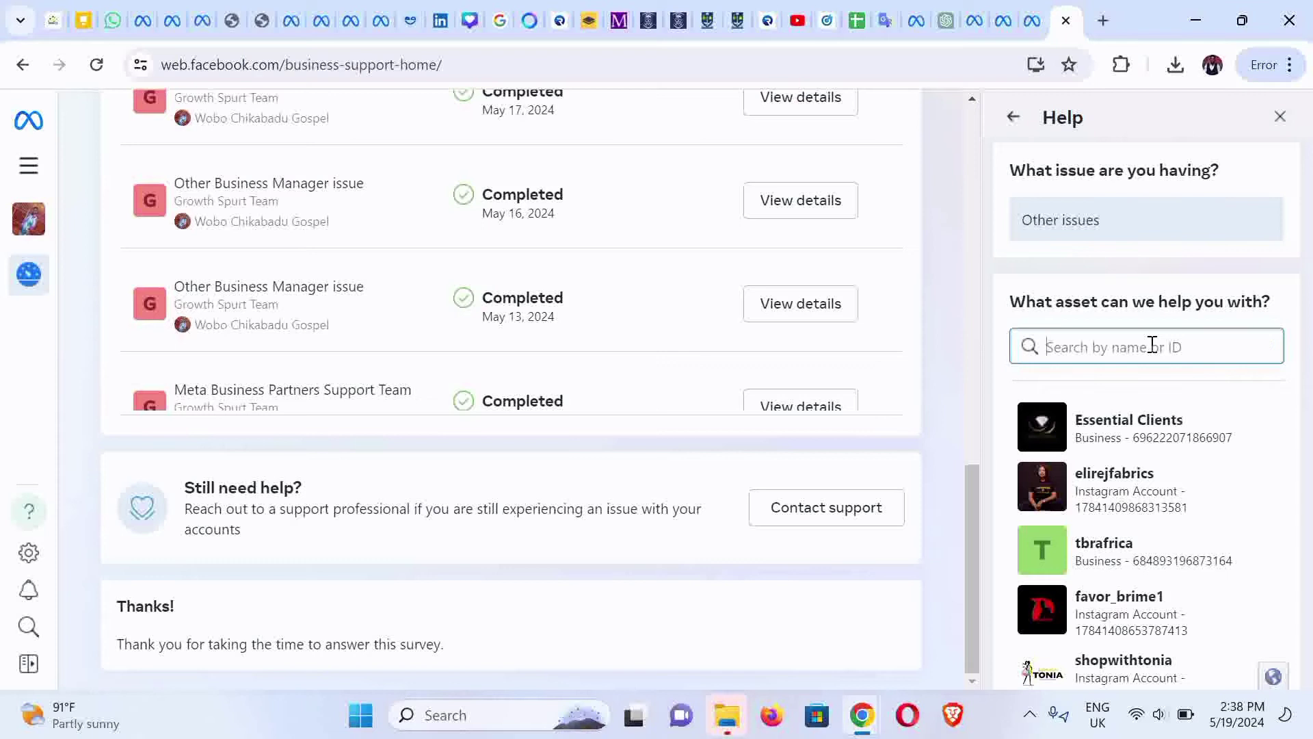
text(gw)
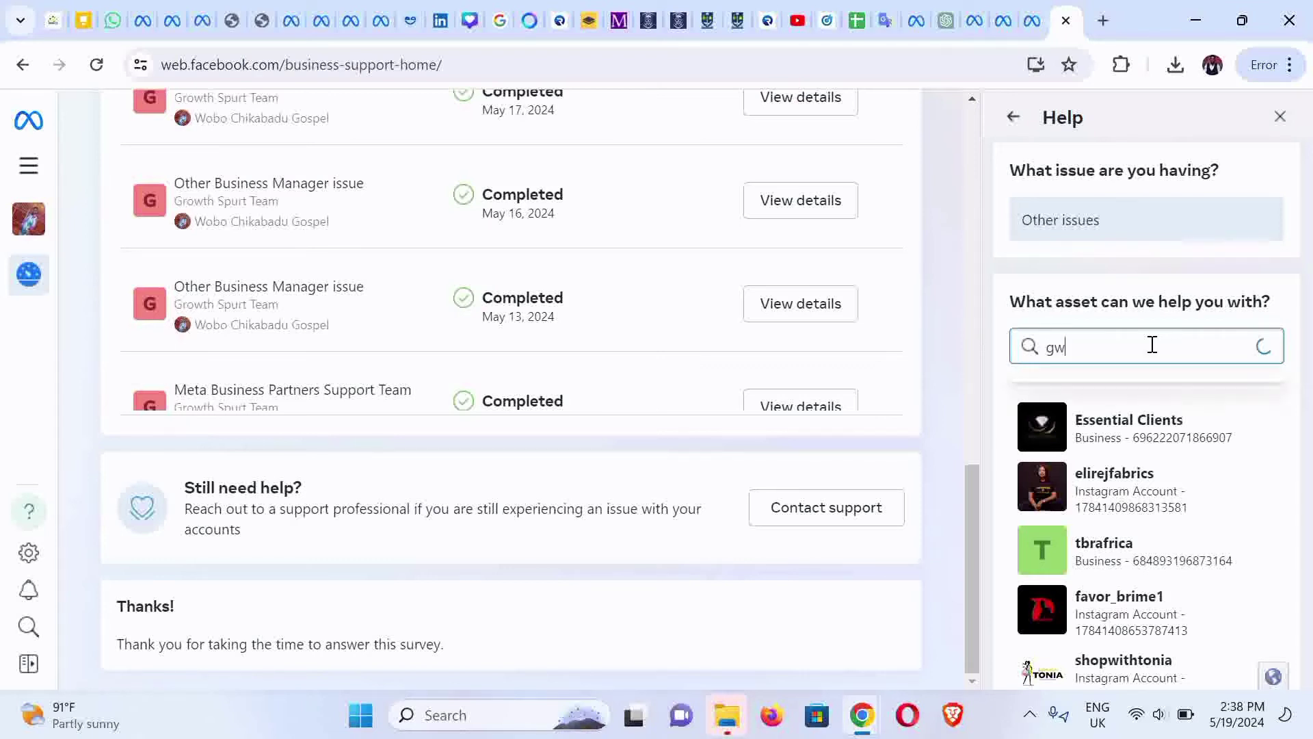
text(rite)
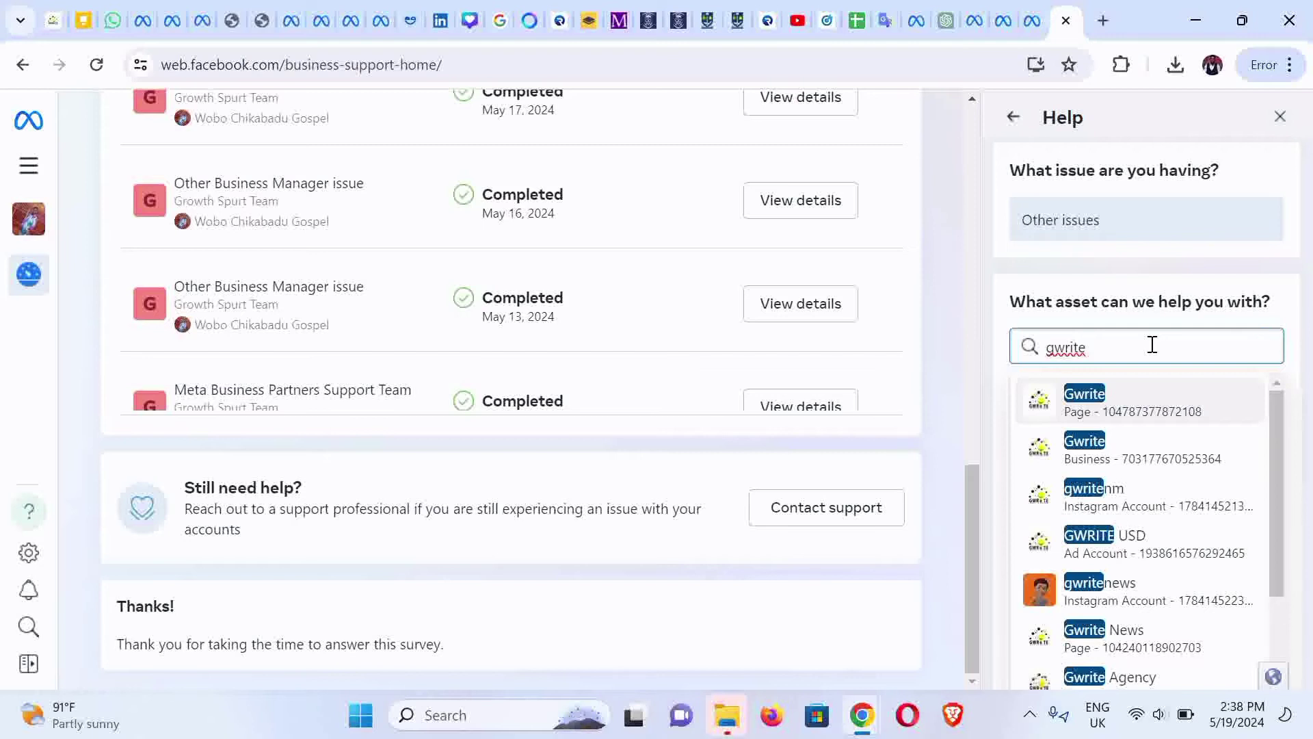
click(1157, 456)
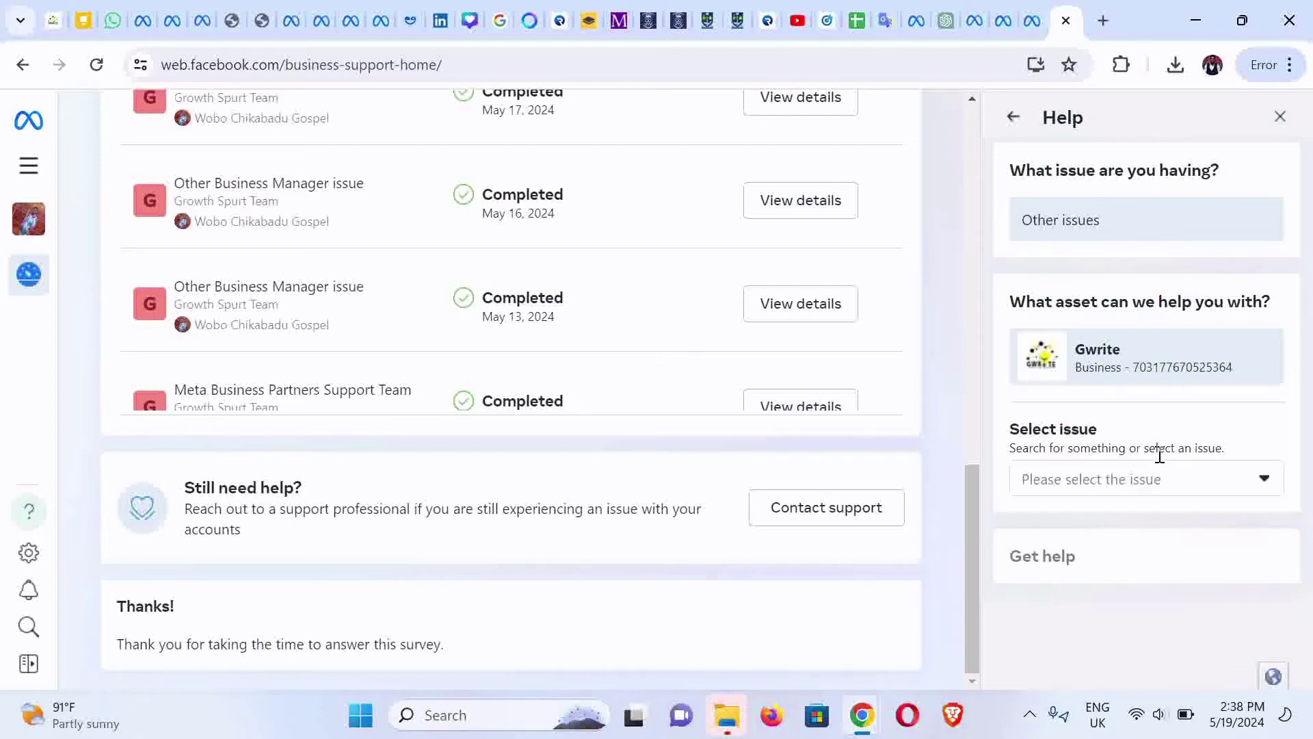
- Pick 'Something else' from the Select issue dropdown list
click(1096, 478)
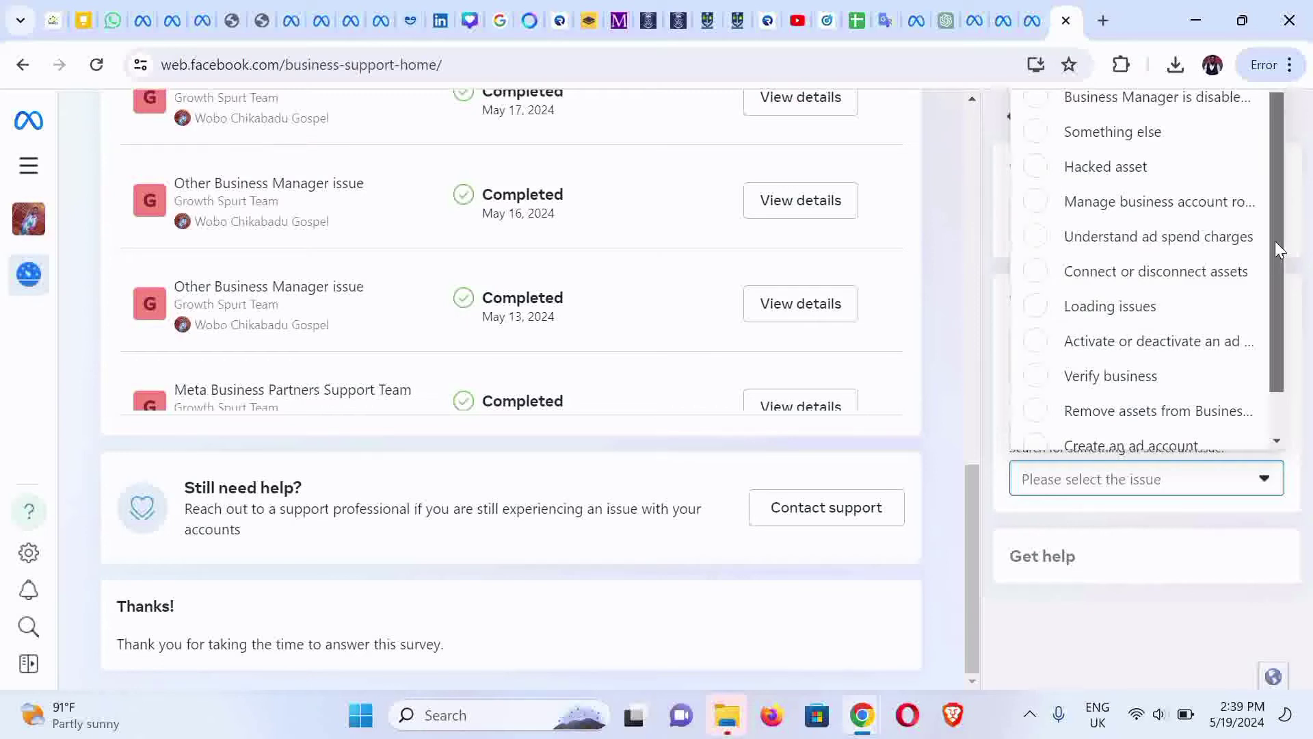
drag(1274, 241, 1264, 360)
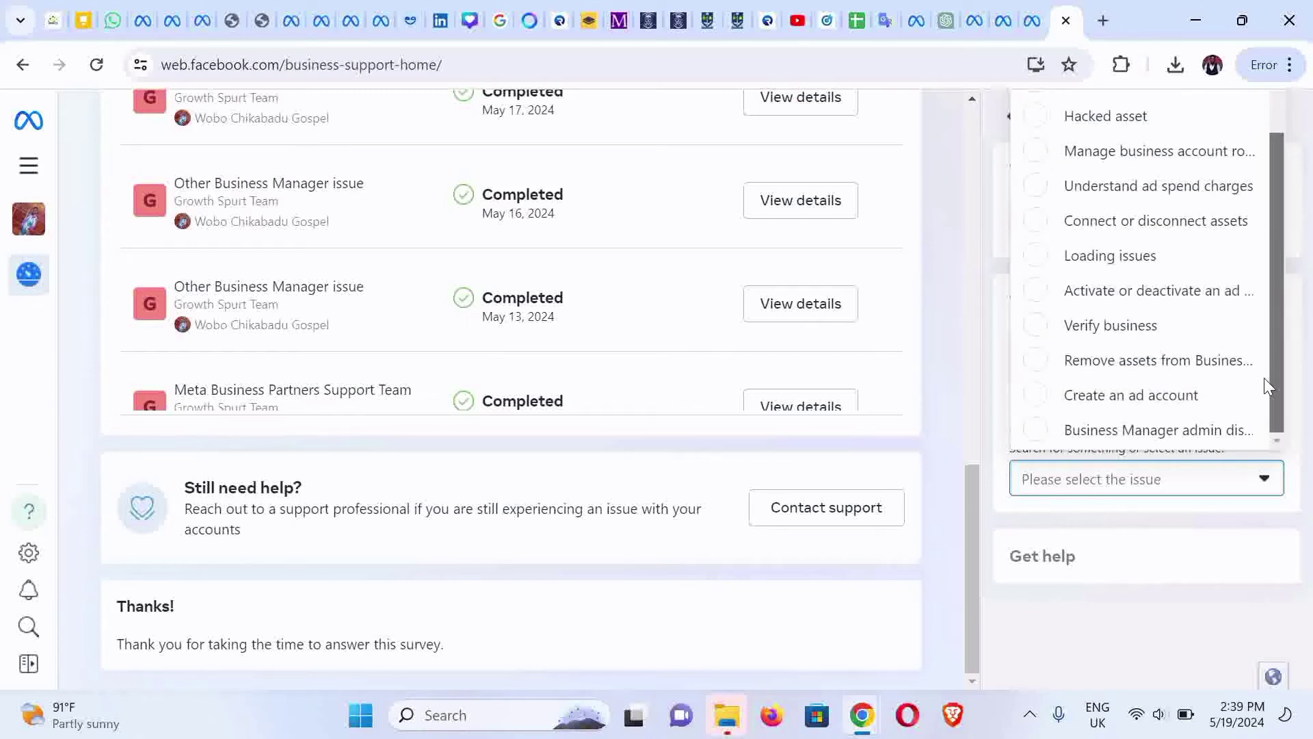
scroll(1264, 377, up, 1)
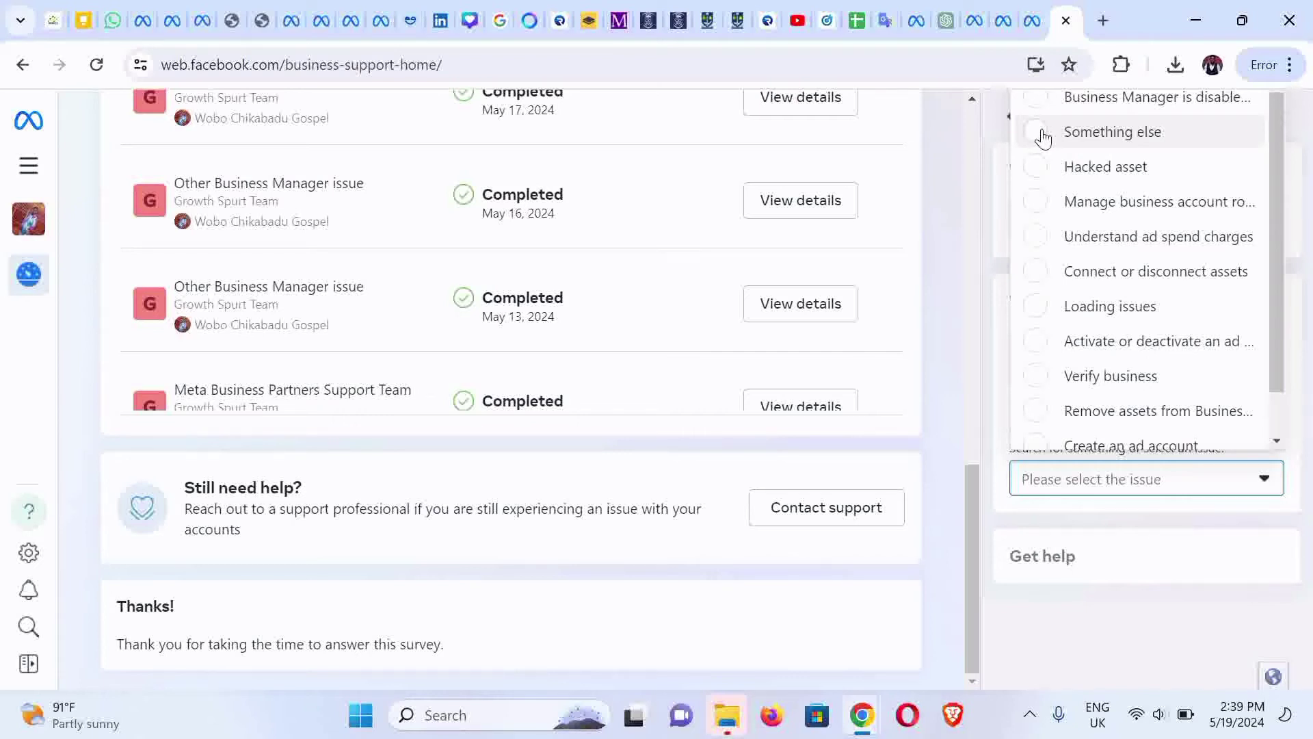
click(1043, 134)
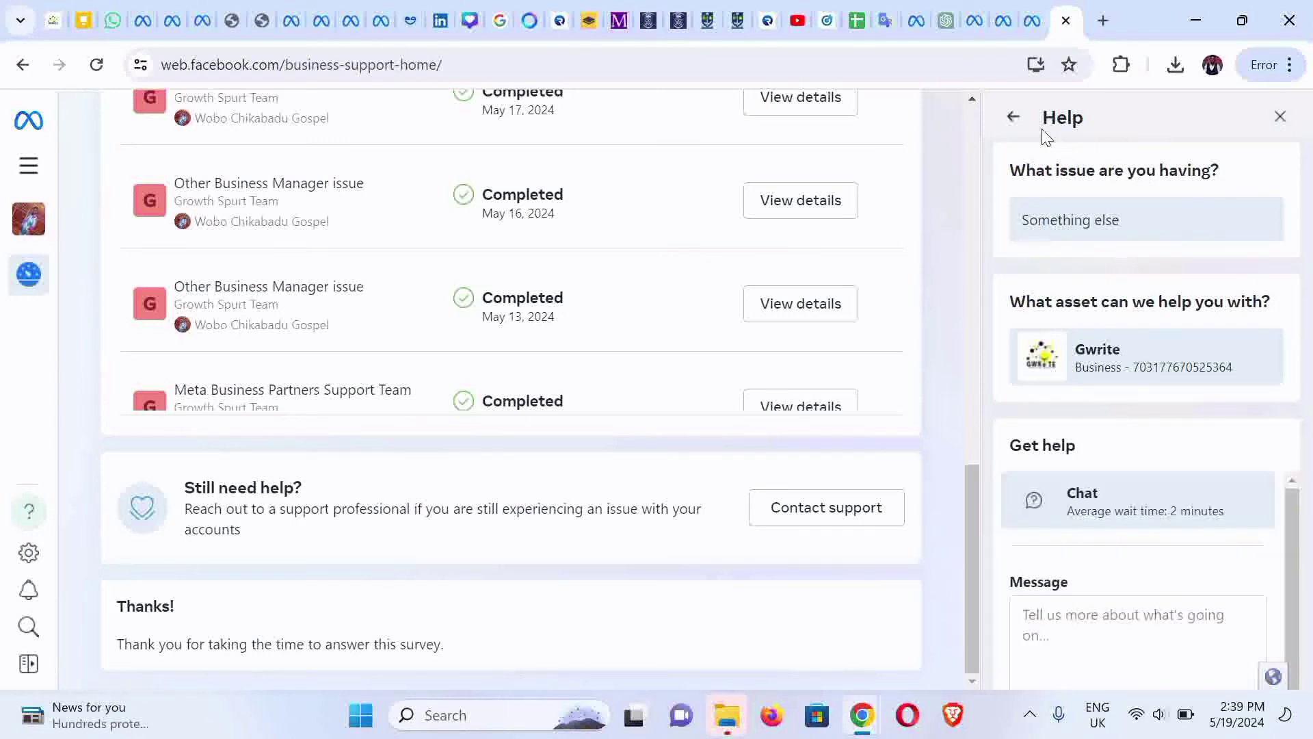
scroll(1160, 307, down, 3)
- Write 'I need help with my business portfolio account' and accept the spelling correction
click(1098, 303)
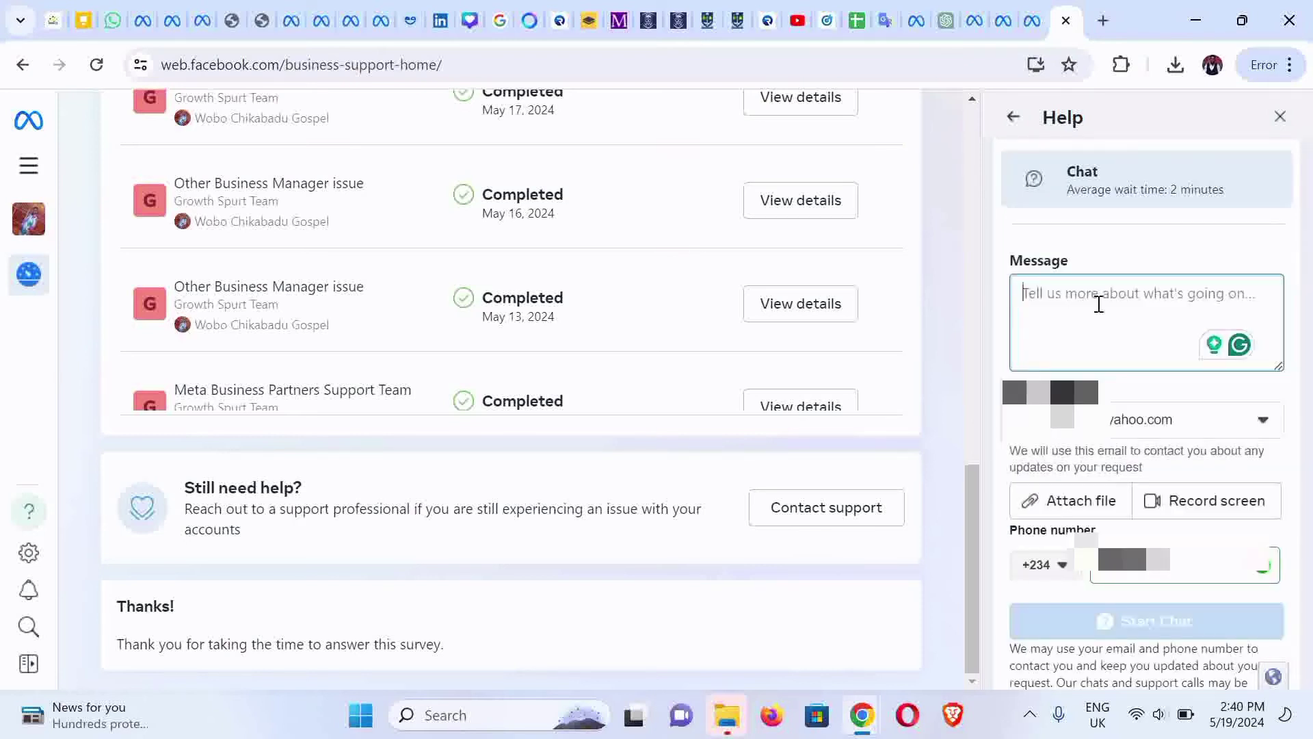
text(I nee)
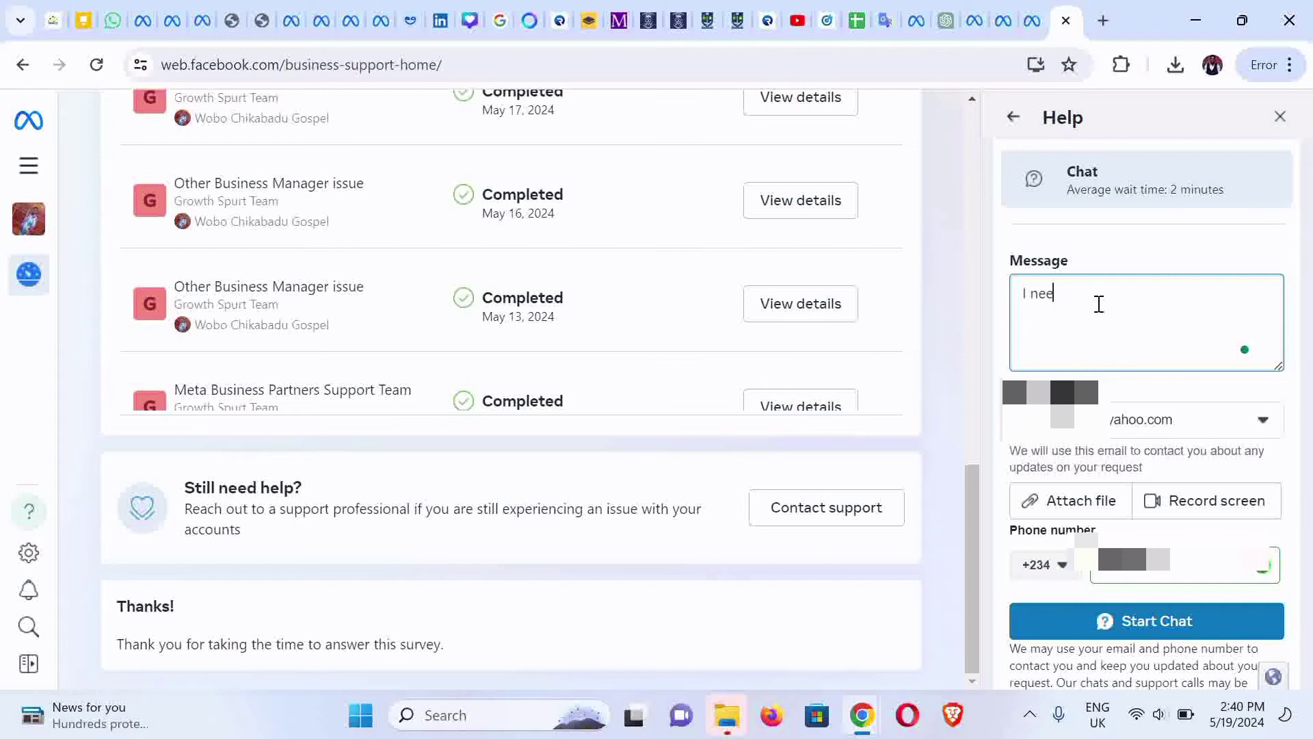
text(d help wit)
text(h my)
text( disabl)
text(ed a)
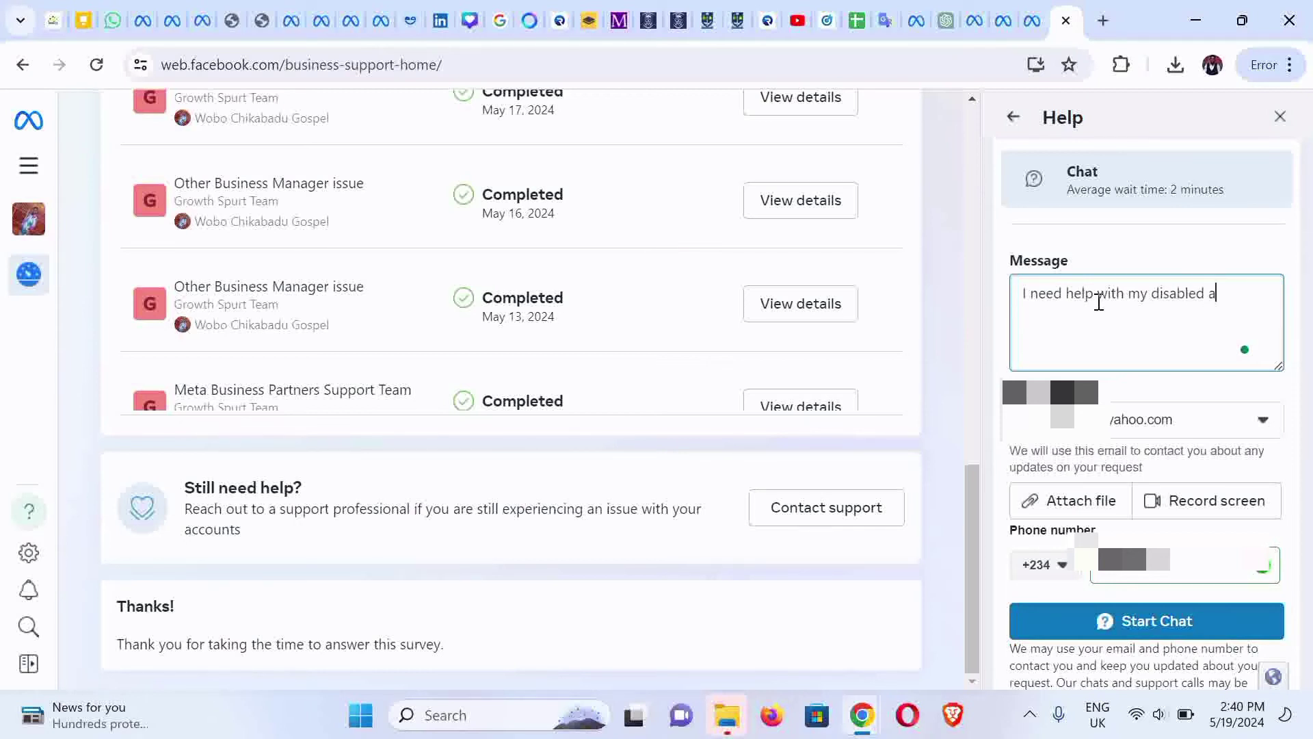
text(d account)
text(i need help)
text( on m)
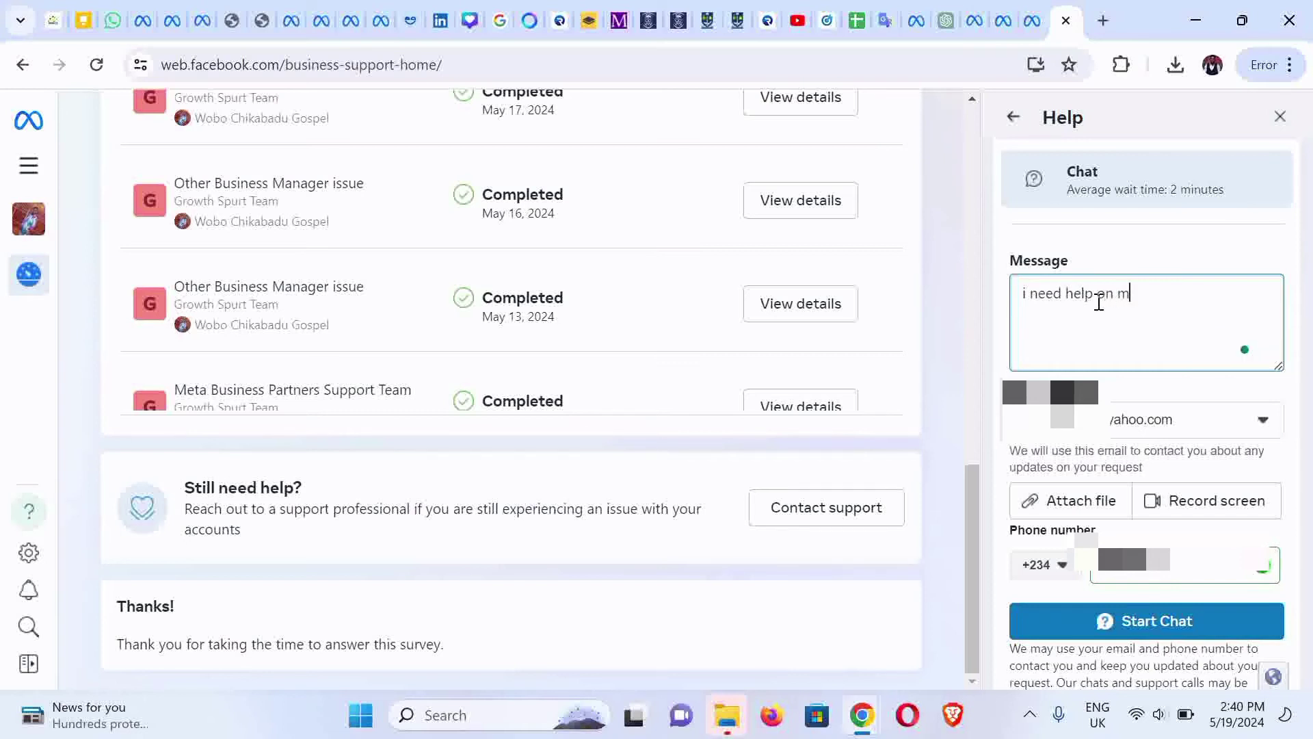
text(y business )
text(port)
text(folio )
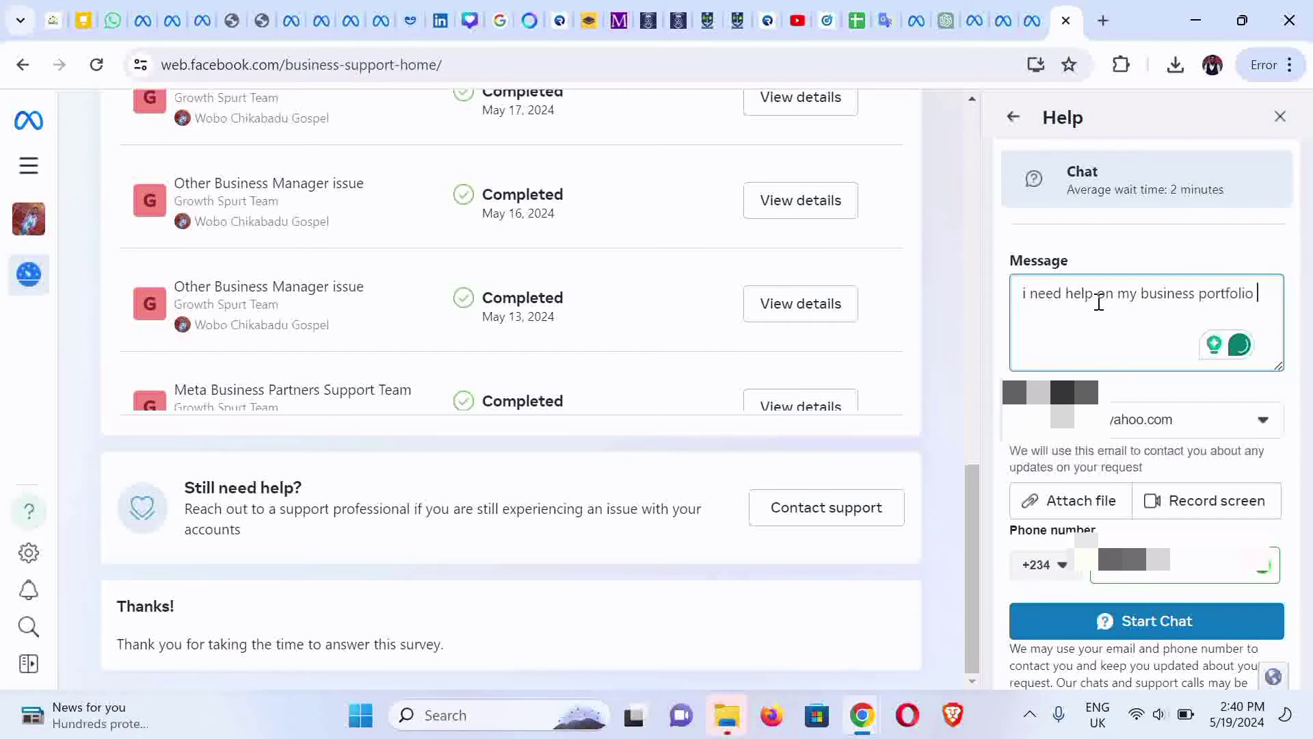
text(account)
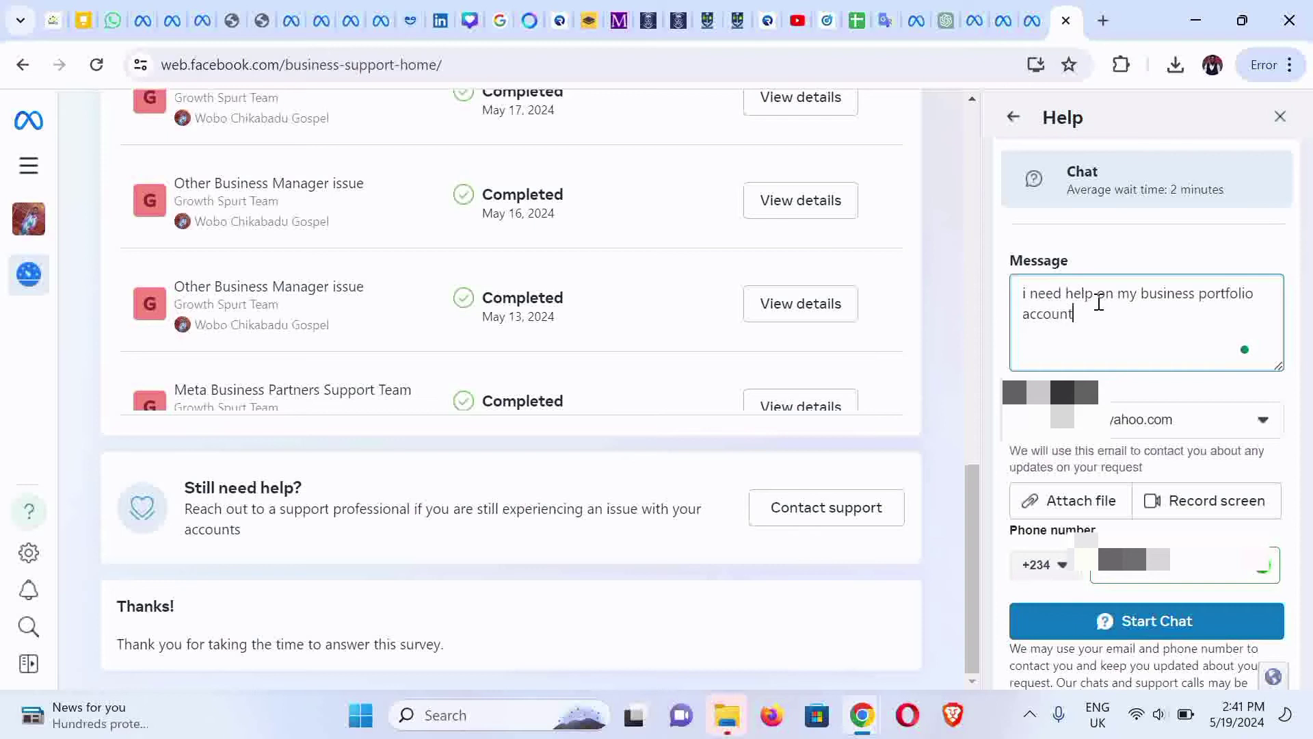
click(1141, 344)
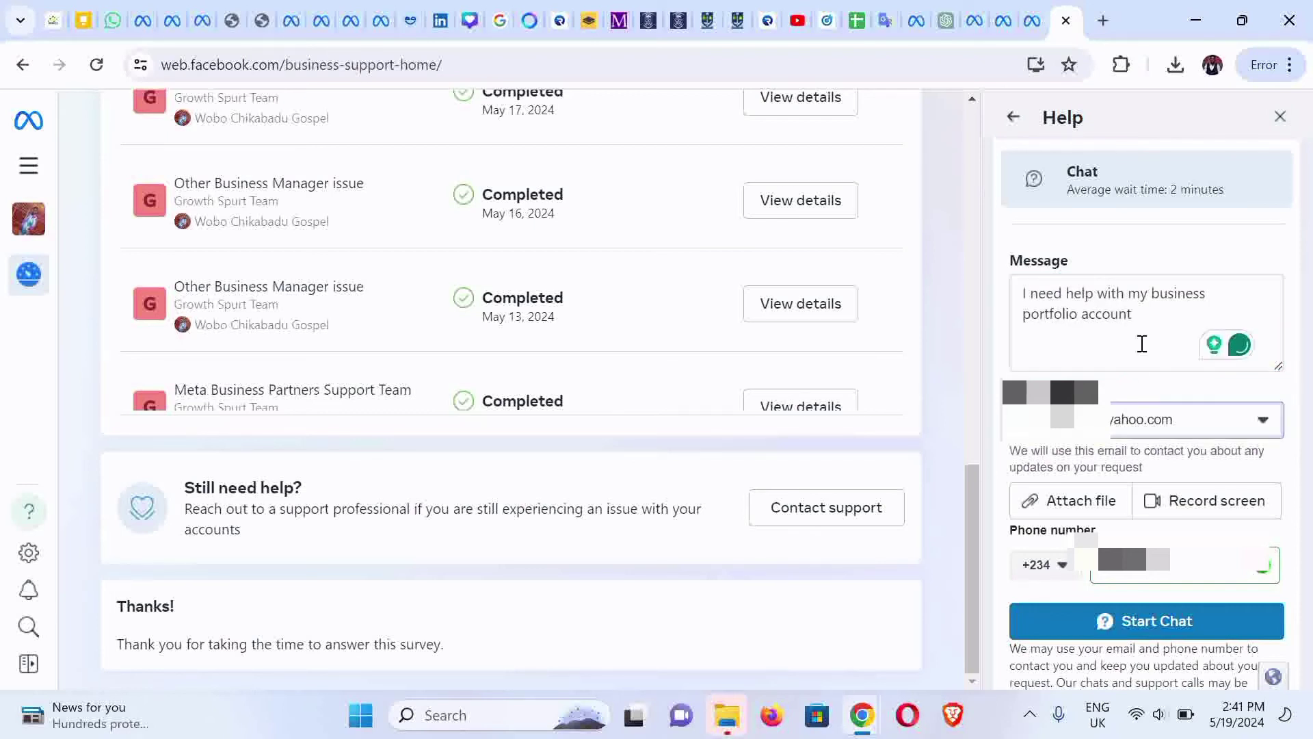
- Choose 'Change preferred email' and begin entering the new preferred email address
click(1146, 418)
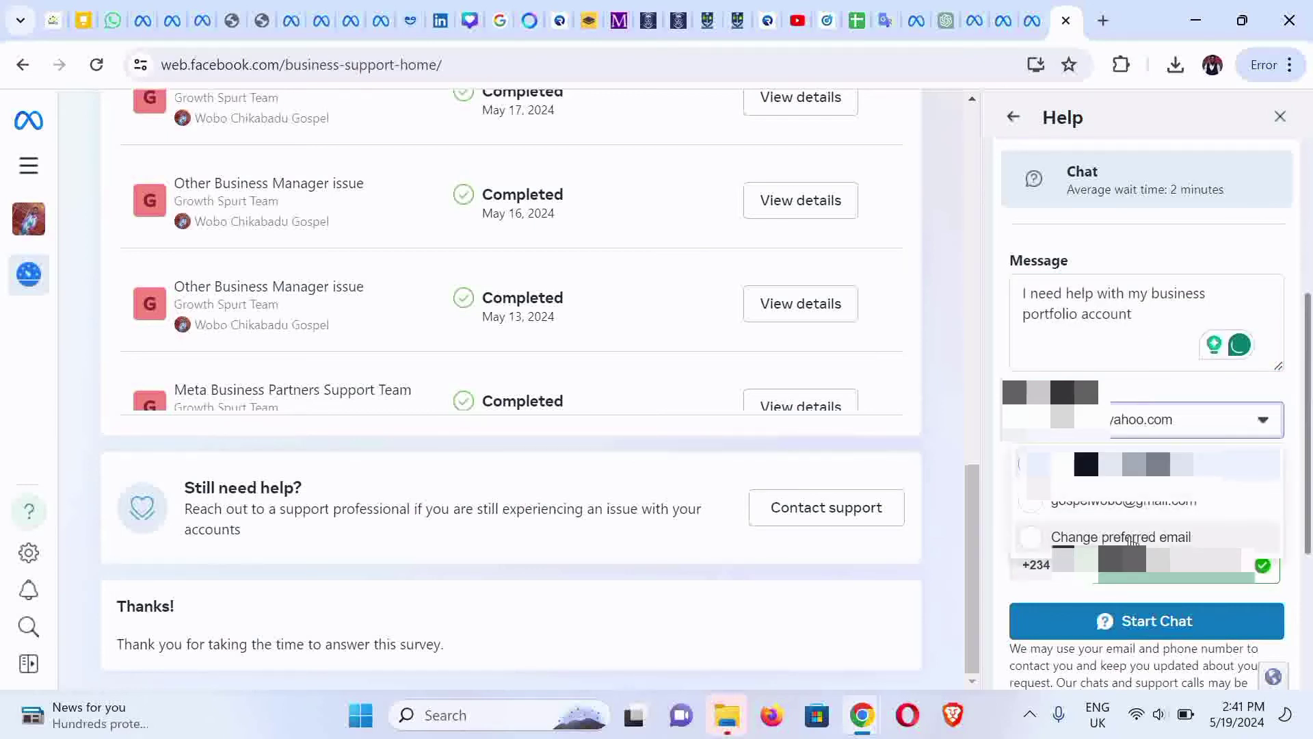
click(1121, 536)
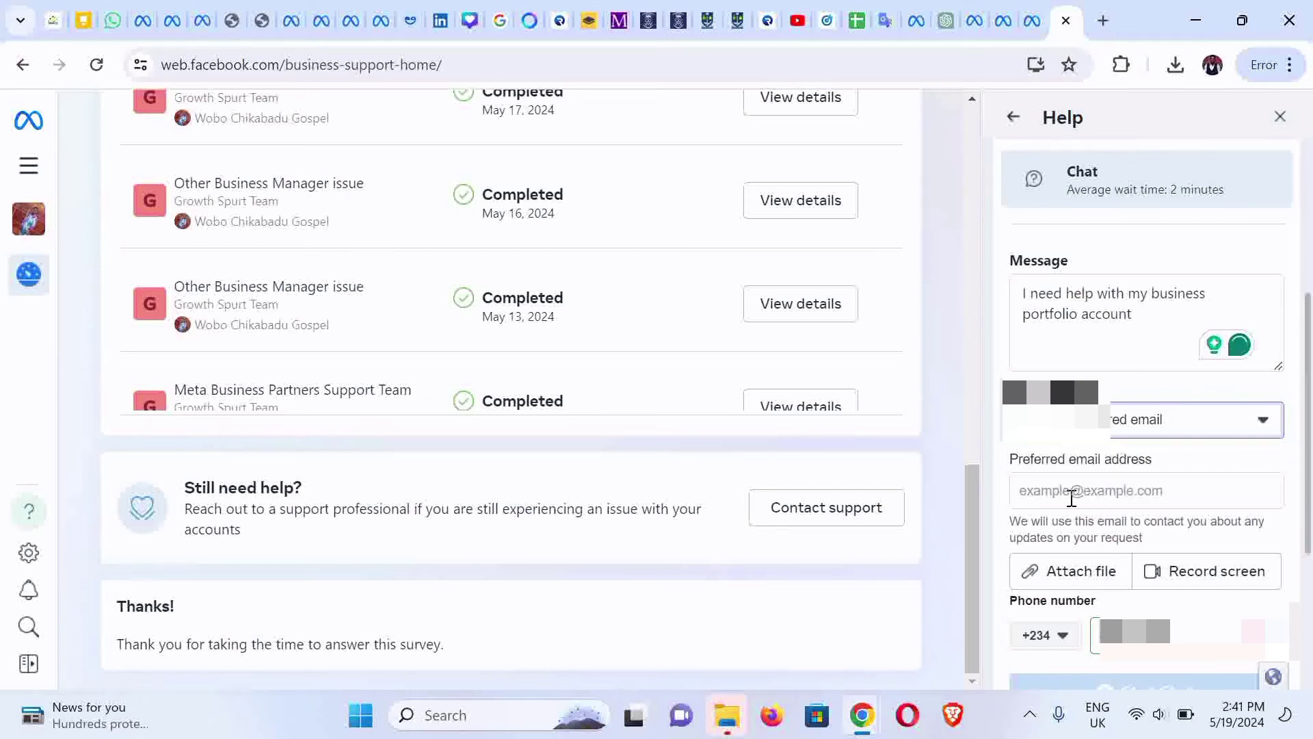
click(1071, 492)
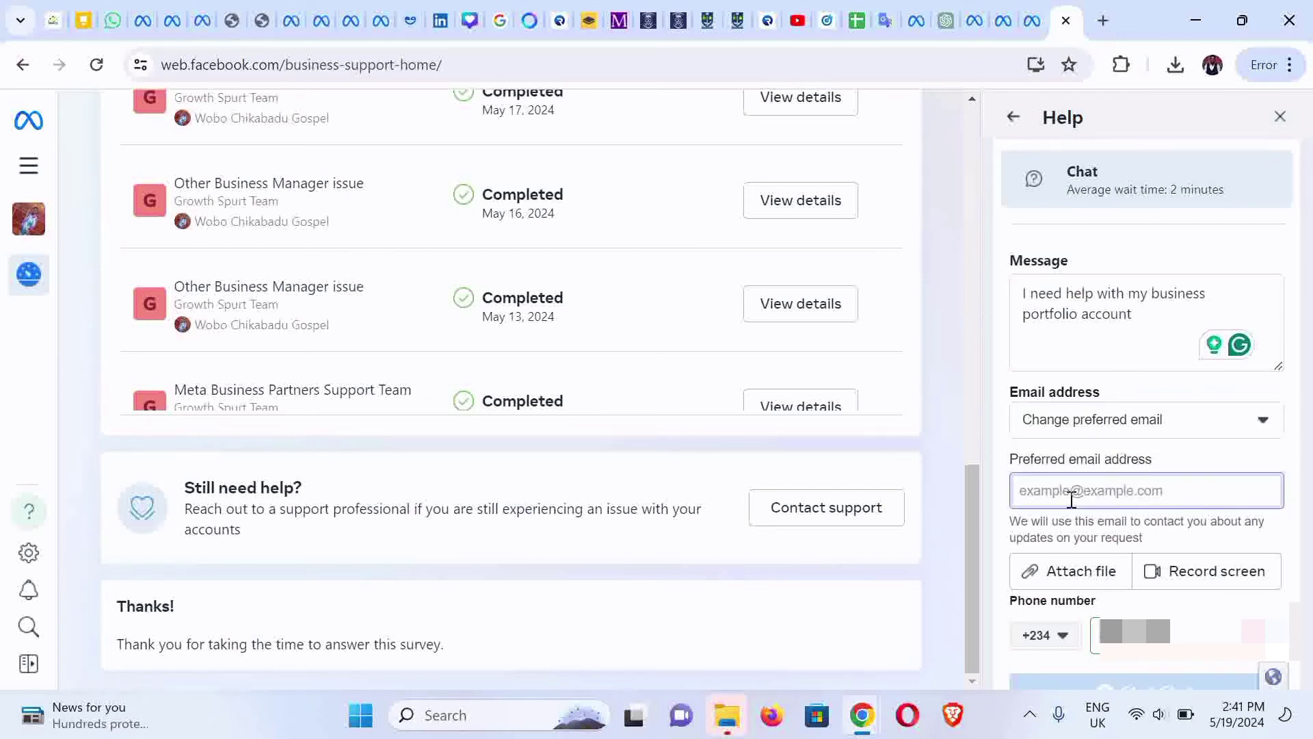
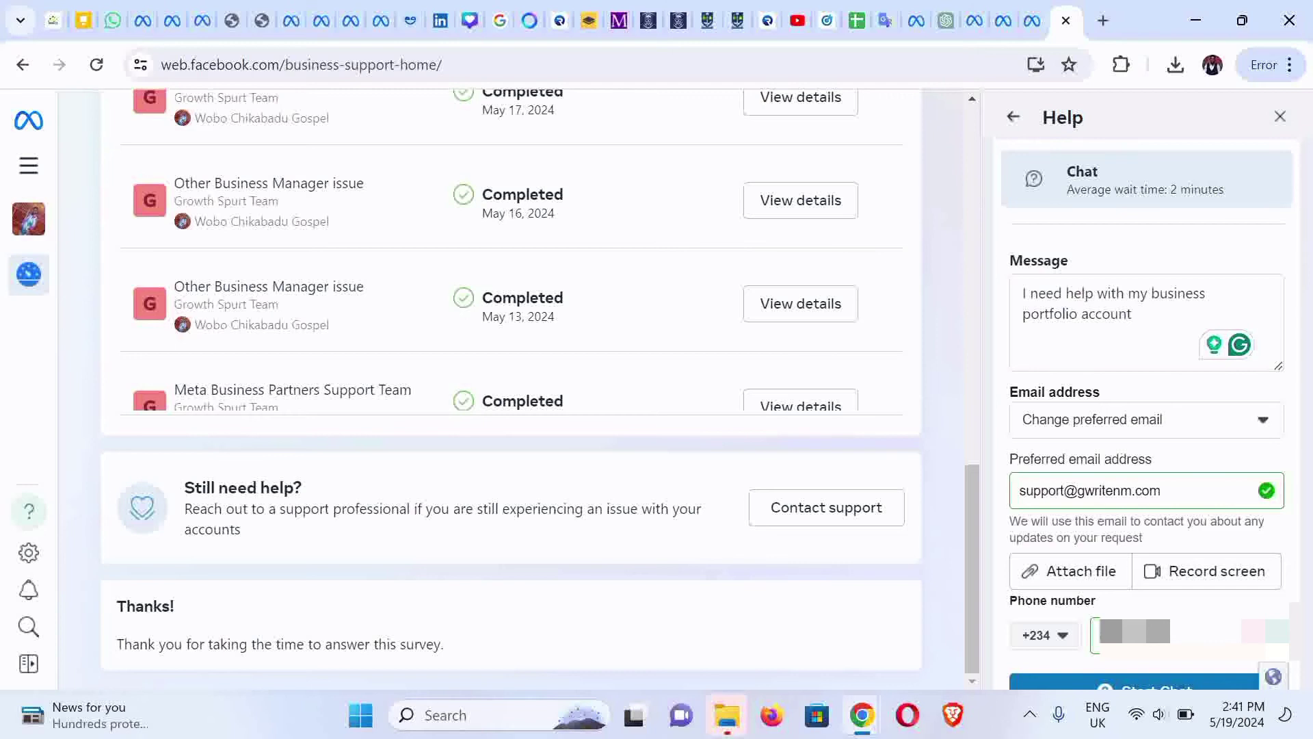
- Delete the existing phone number from the help request
key(BackSpace)
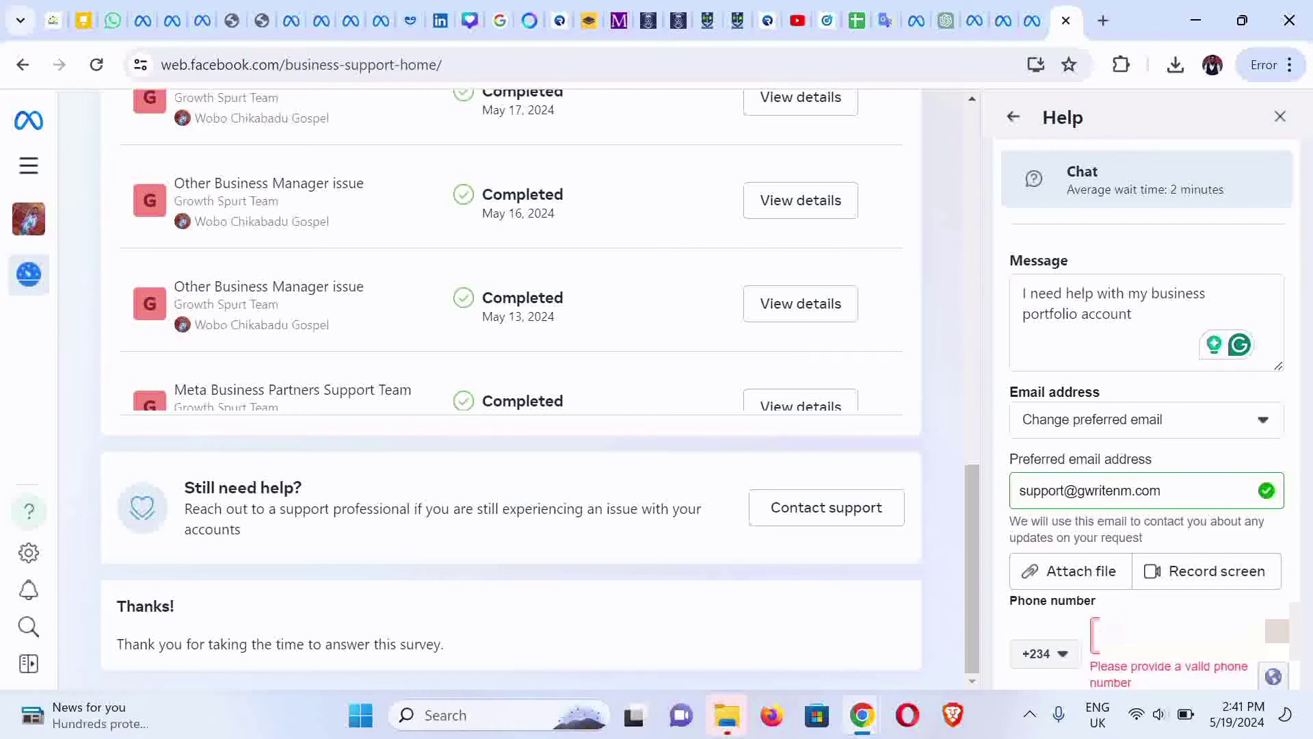
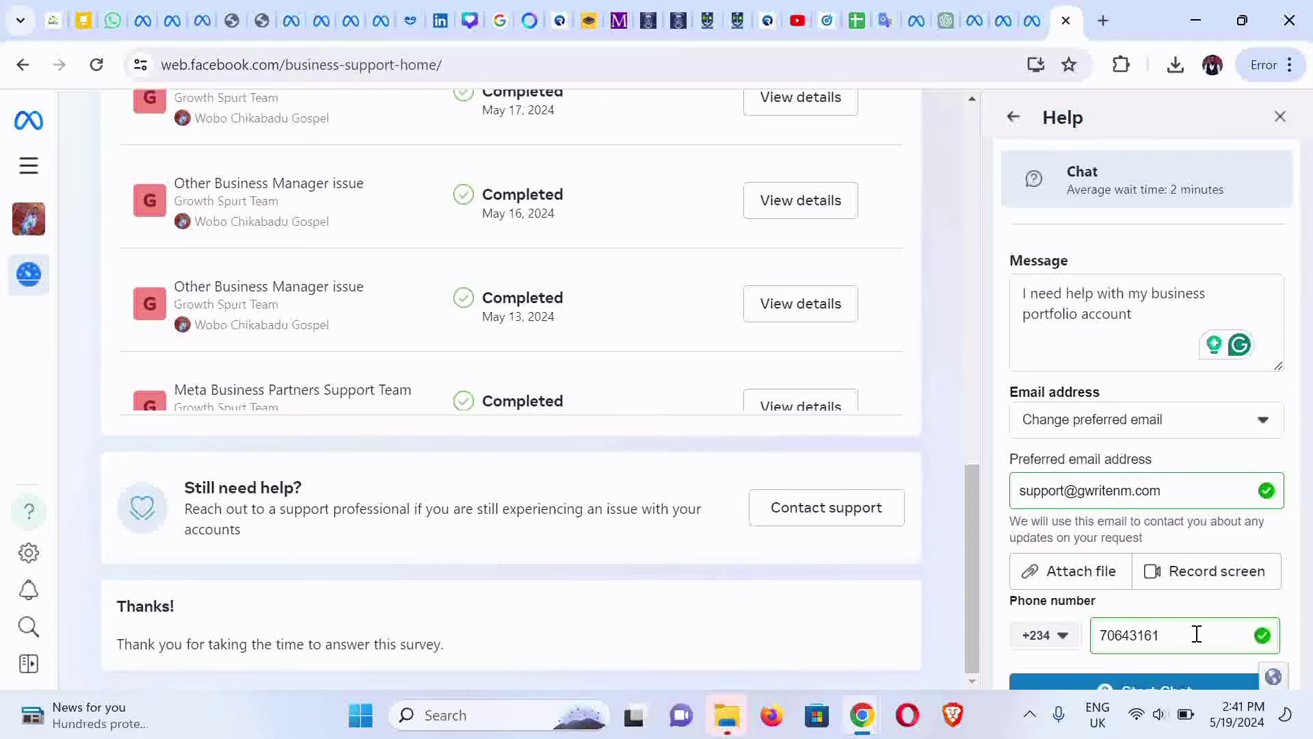
scroll(1195, 606, down, 3)
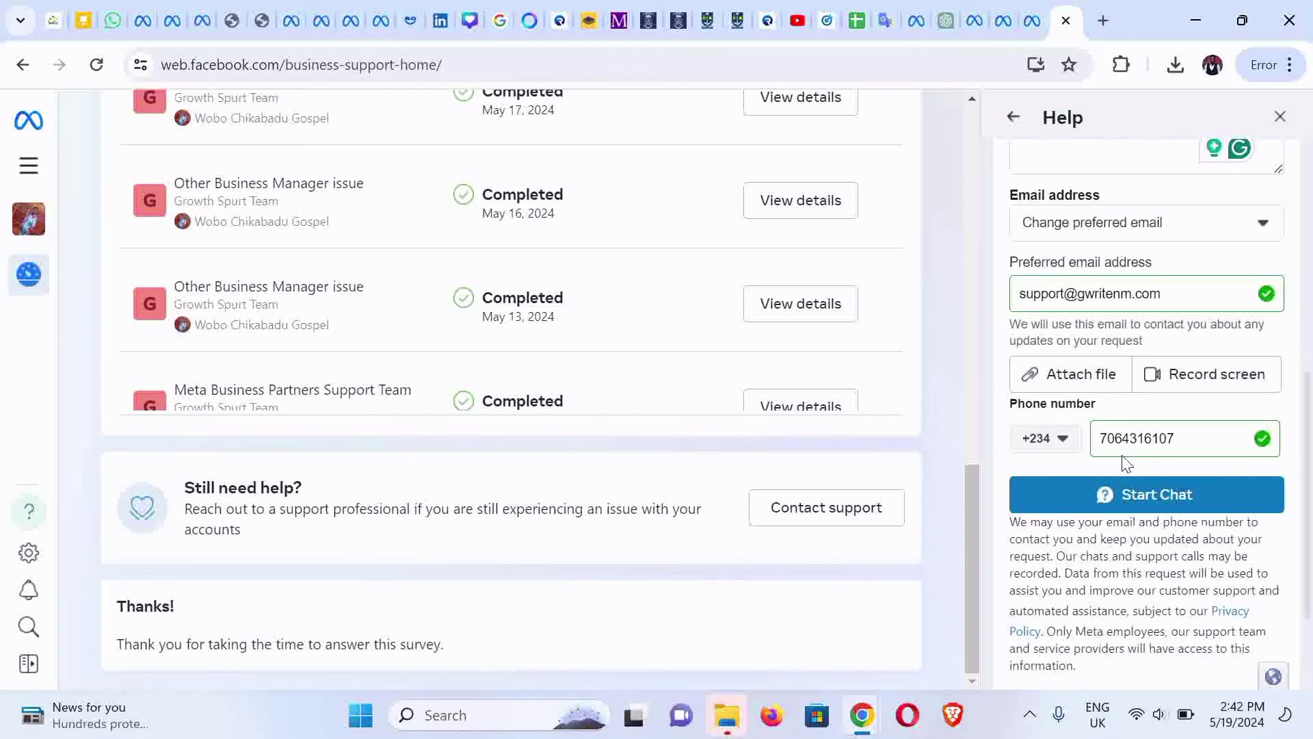
- Submit the help request with Start Chat to begin the support chat
click(1191, 495)
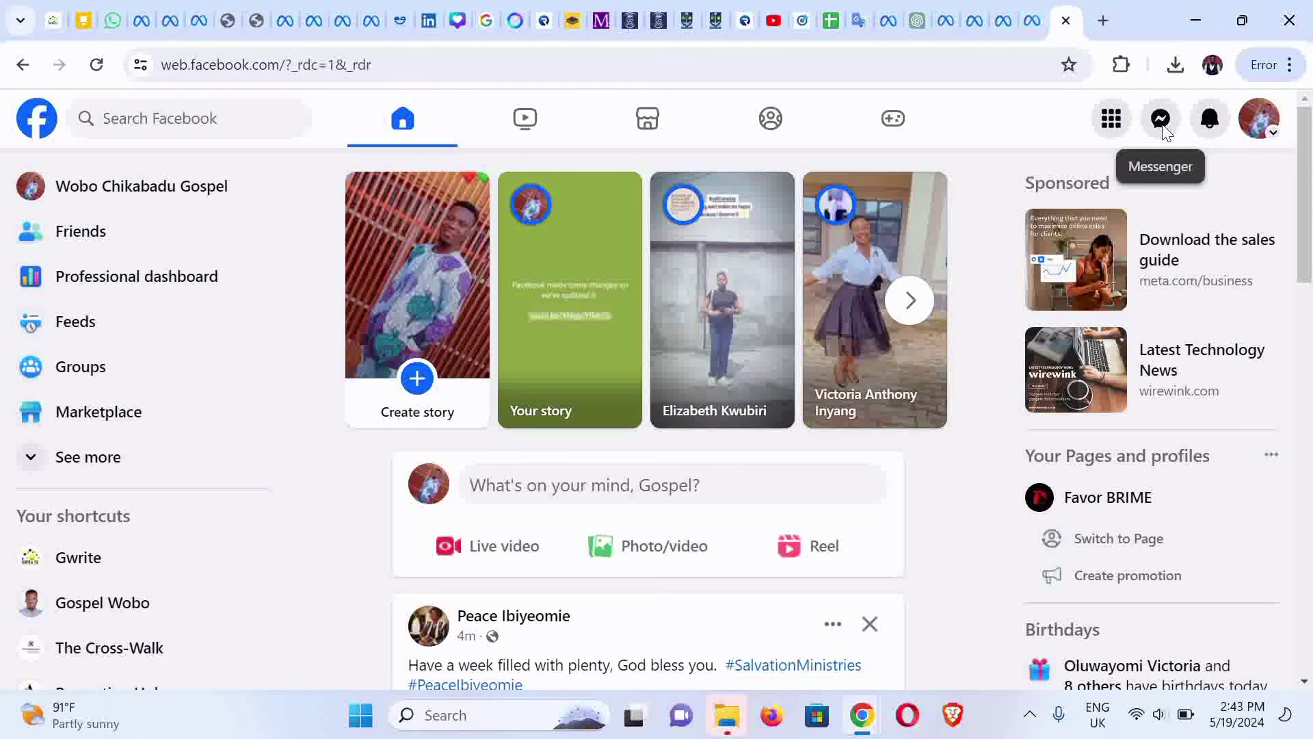
- Open the 'Something else' chat from Messenger, dismissing the chat history notice
click(1159, 122)
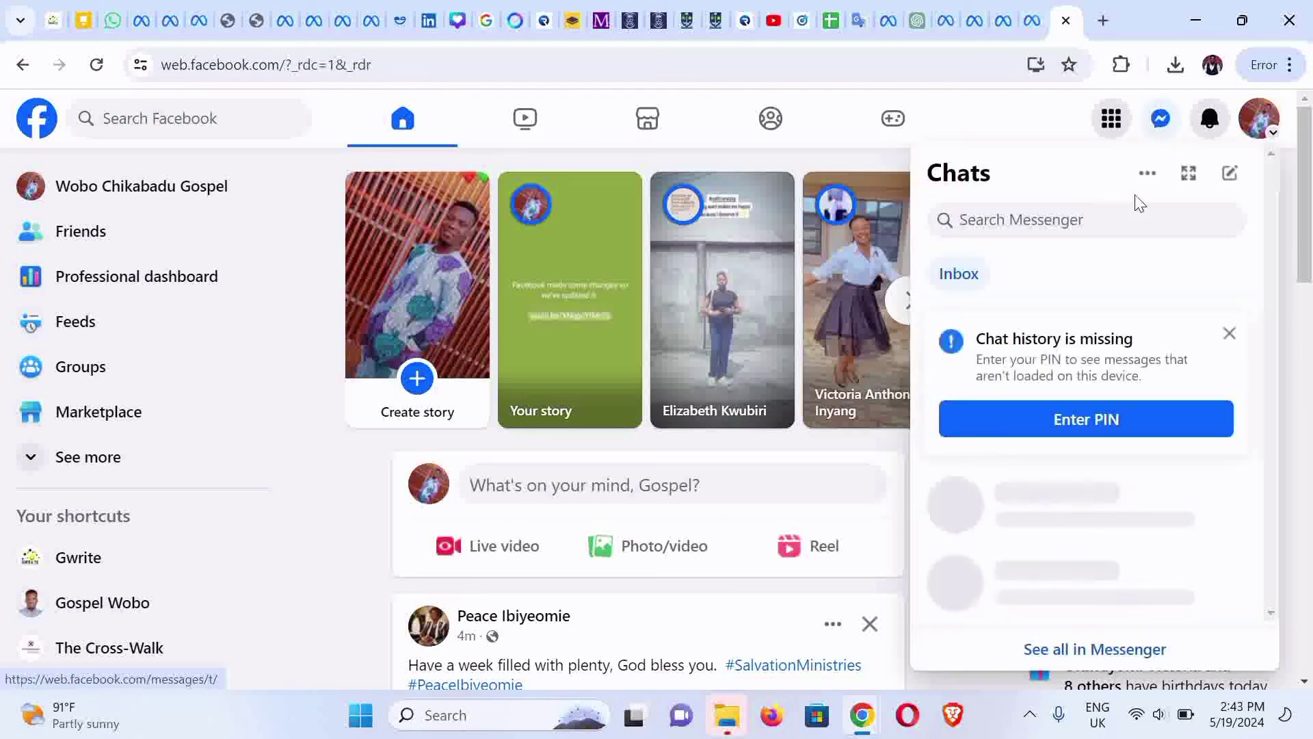
click(1228, 335)
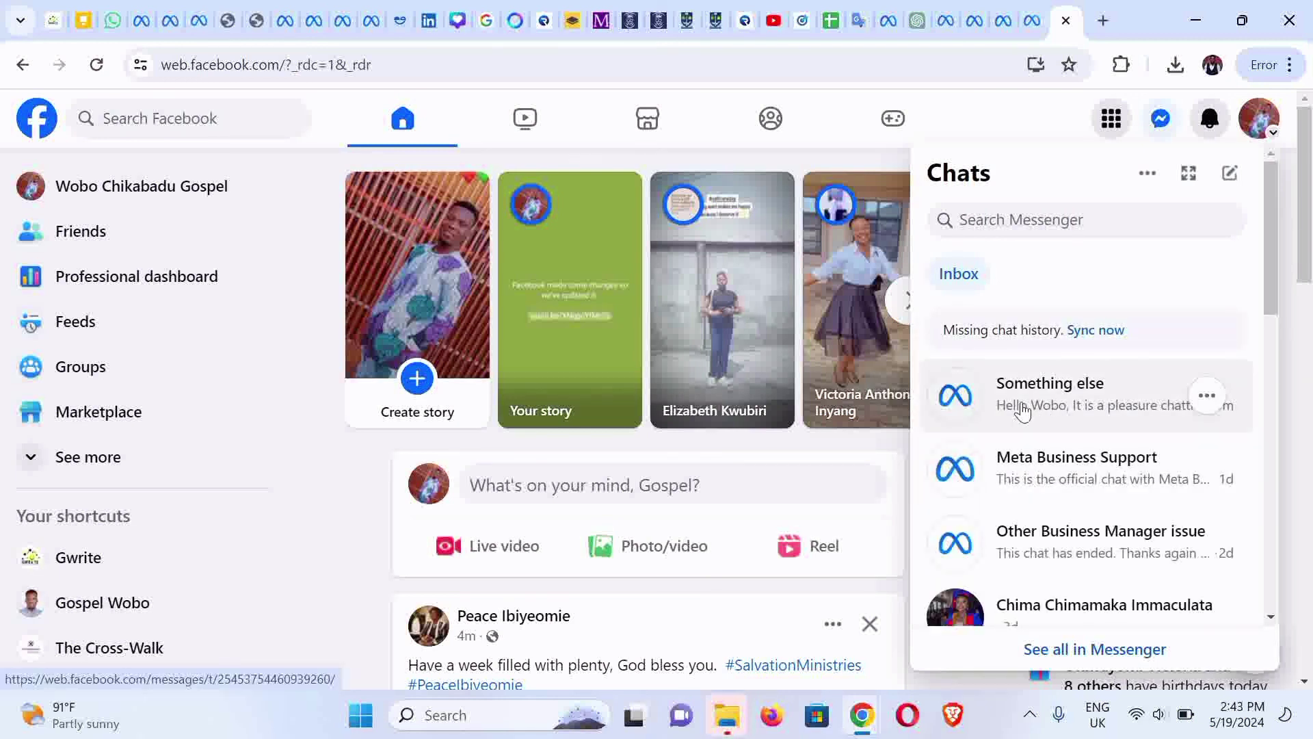
click(1022, 408)
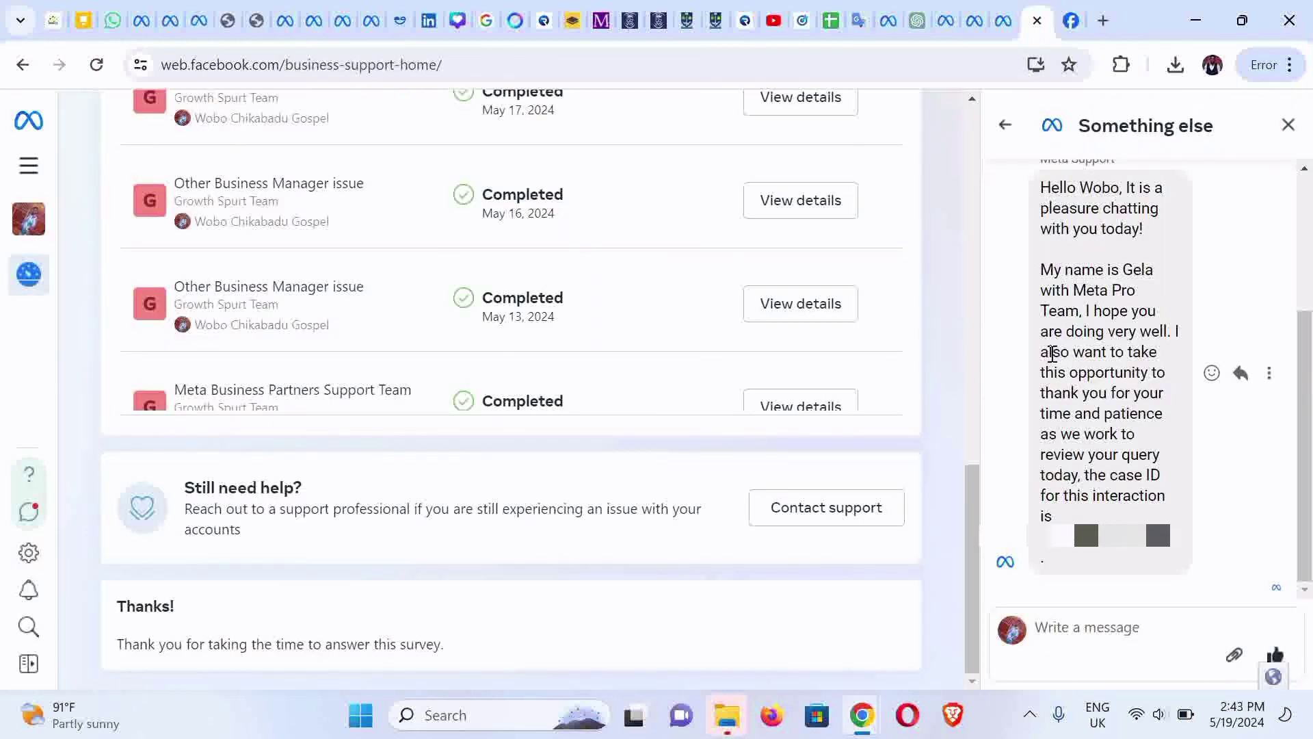
- Send the reply 'Sure' in the Something else support chat, then return to Facebook home
click(1072, 626)
text(Sure)
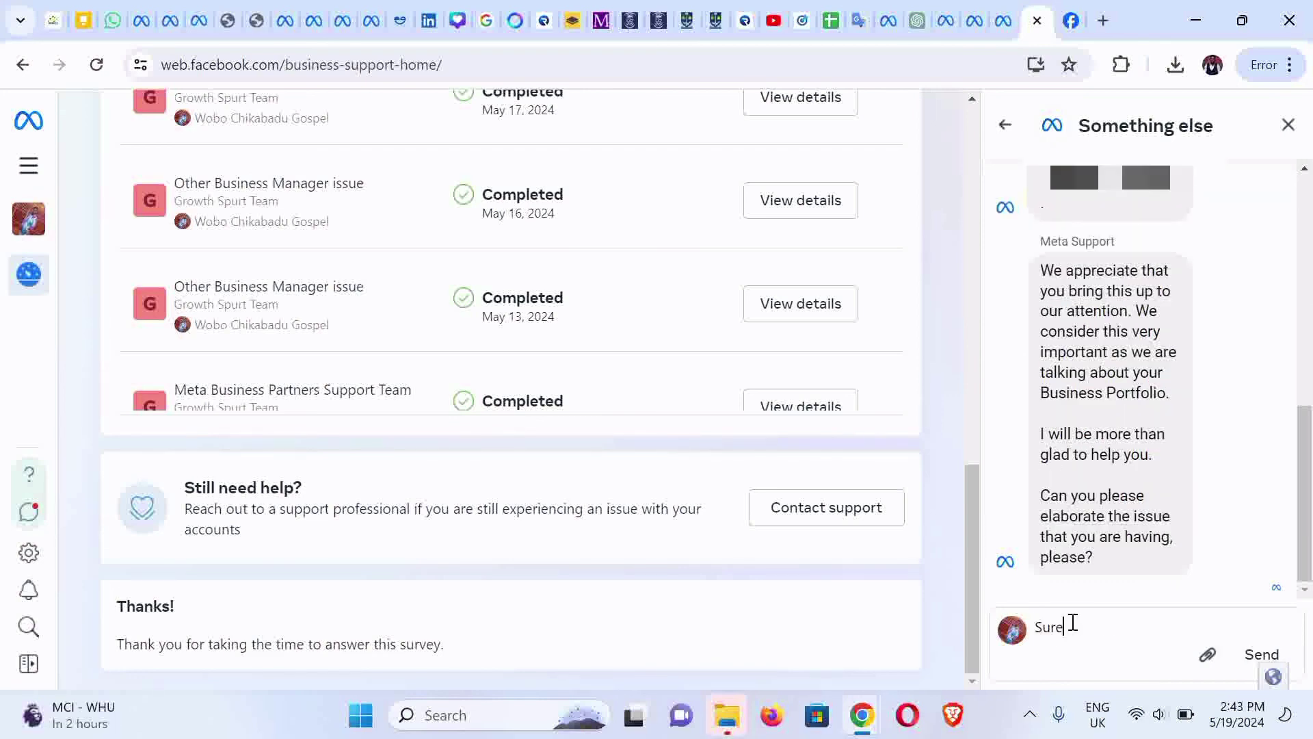
key(Return)
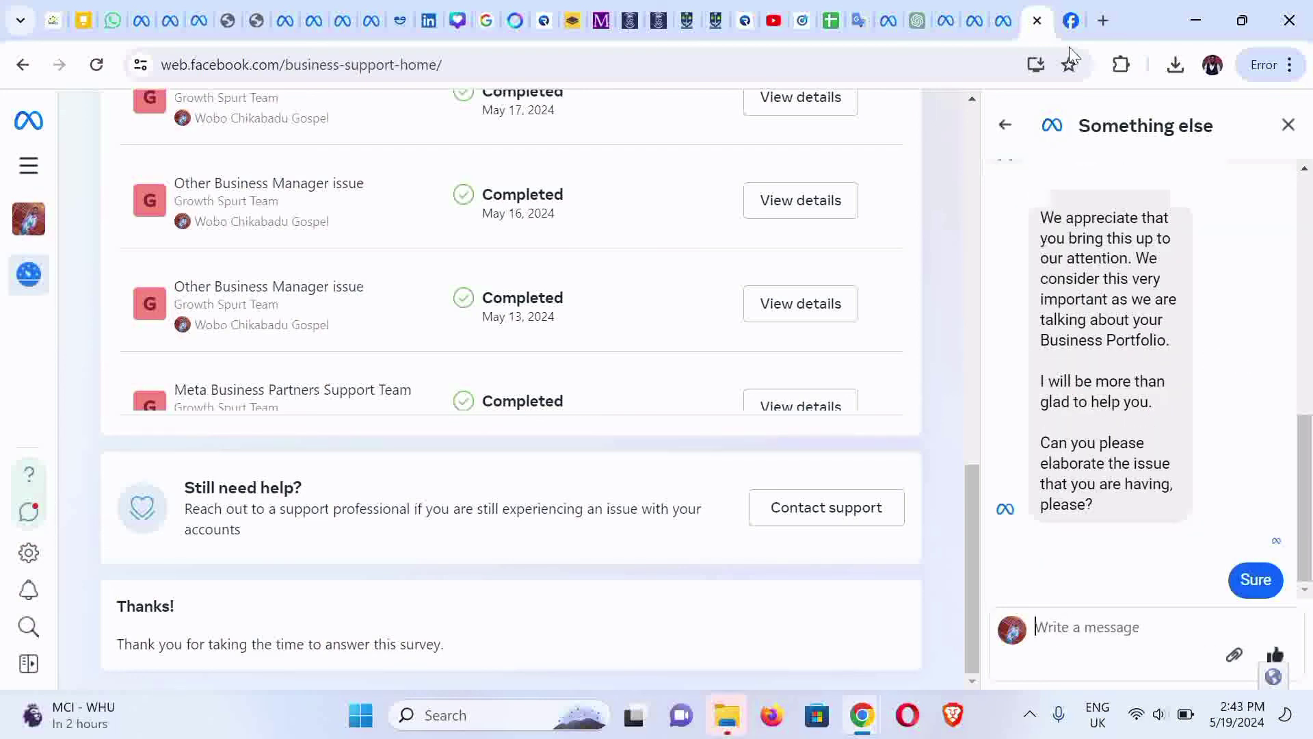
click(1069, 21)
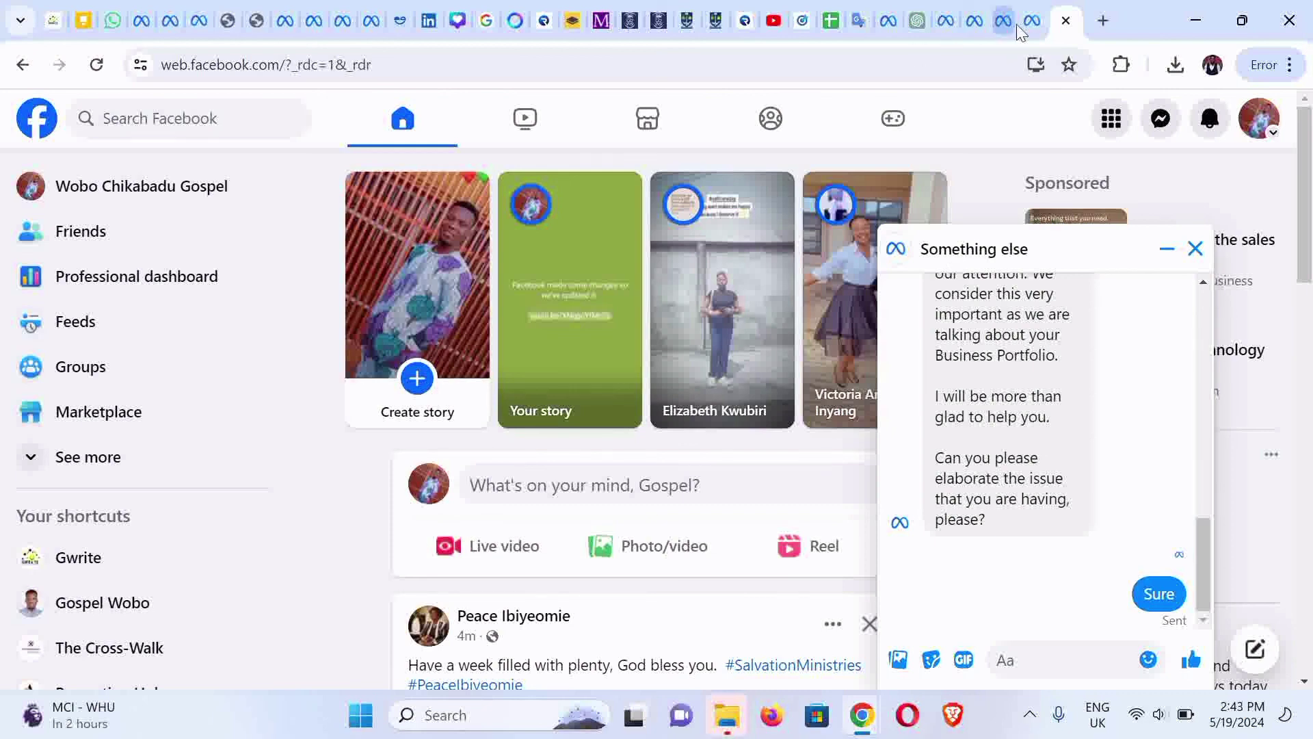